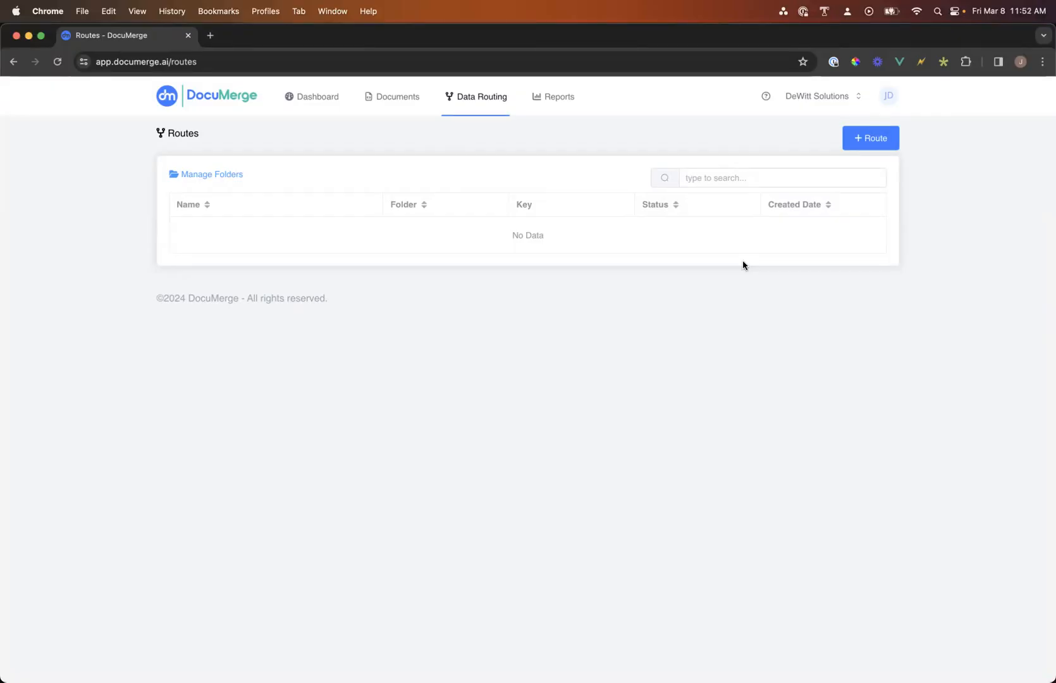
Step: Check the existing documents, then create a data route named "Report And Invoice"
left_click(398, 103)
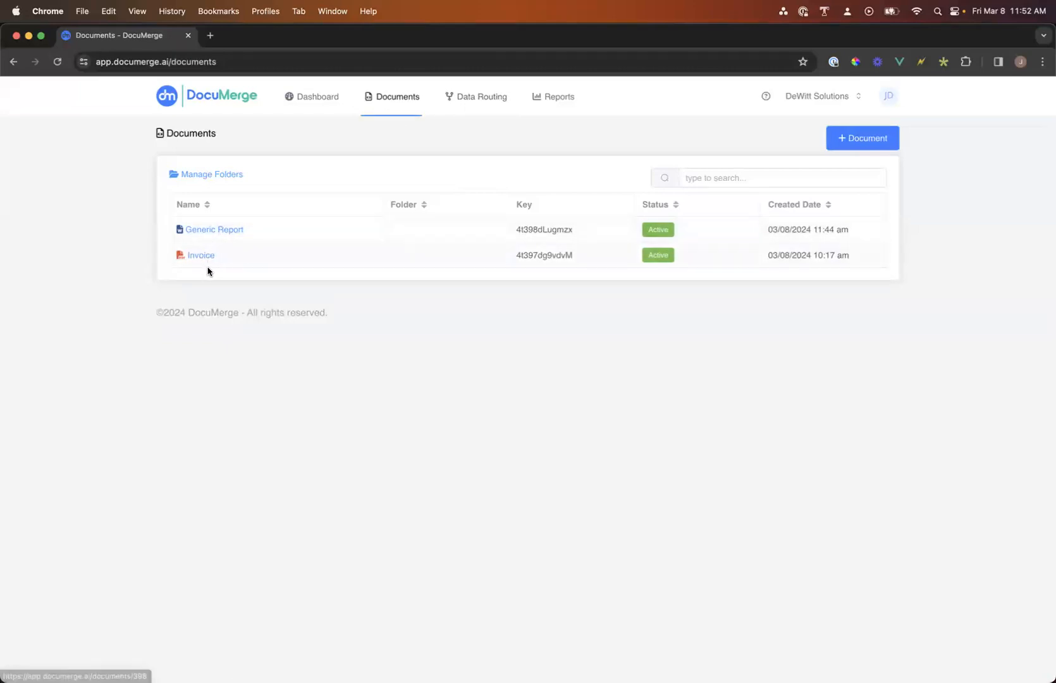
left_click(493, 103)
left_click(857, 138)
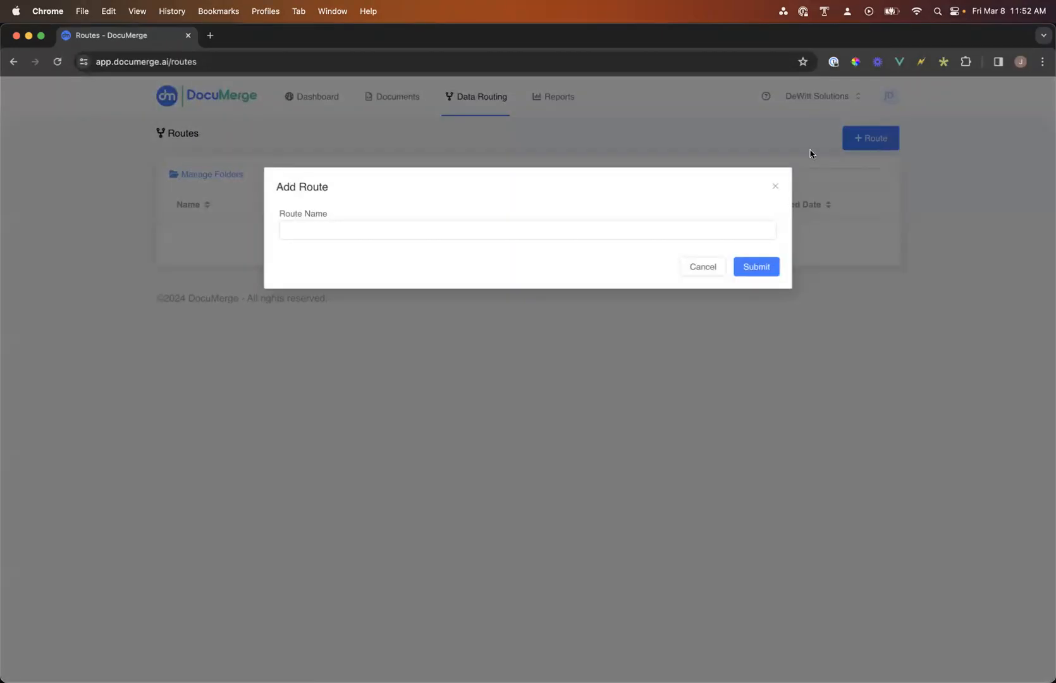
left_click(361, 230)
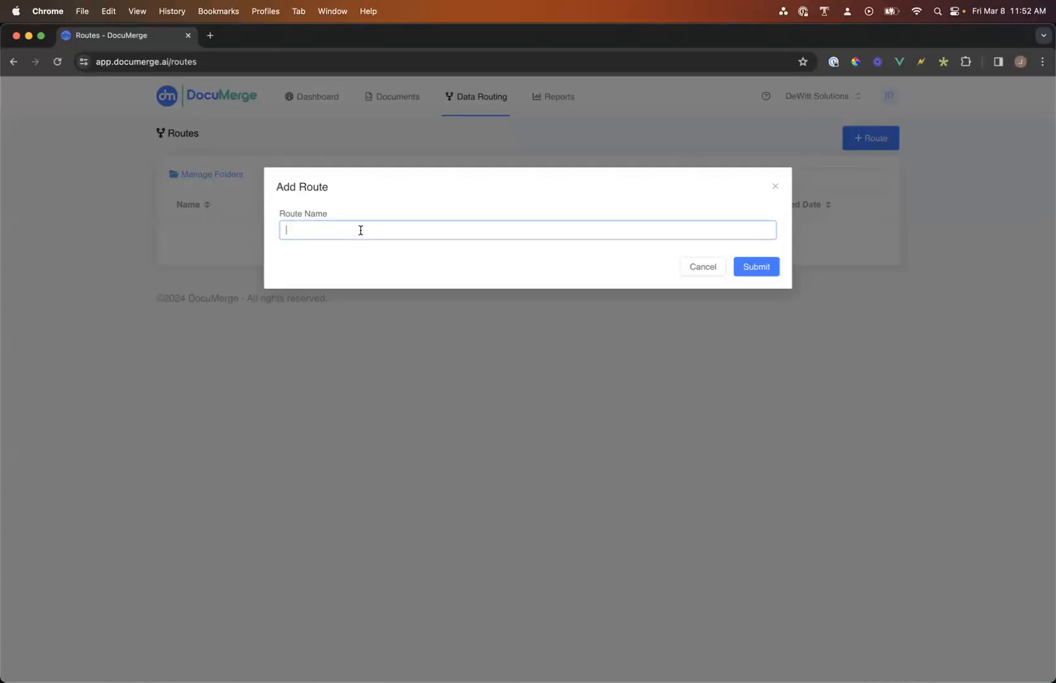
type("Report And Invoice")
left_click(756, 267)
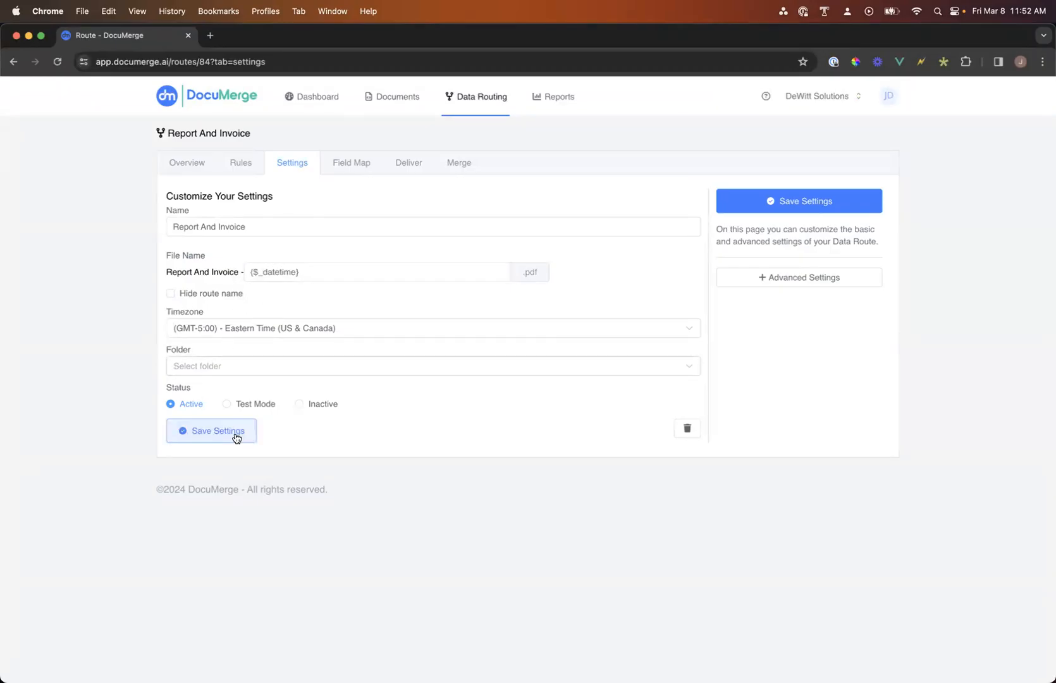
Step: Review the route's advanced settings and save the route settings with their defaults
left_click(775, 288)
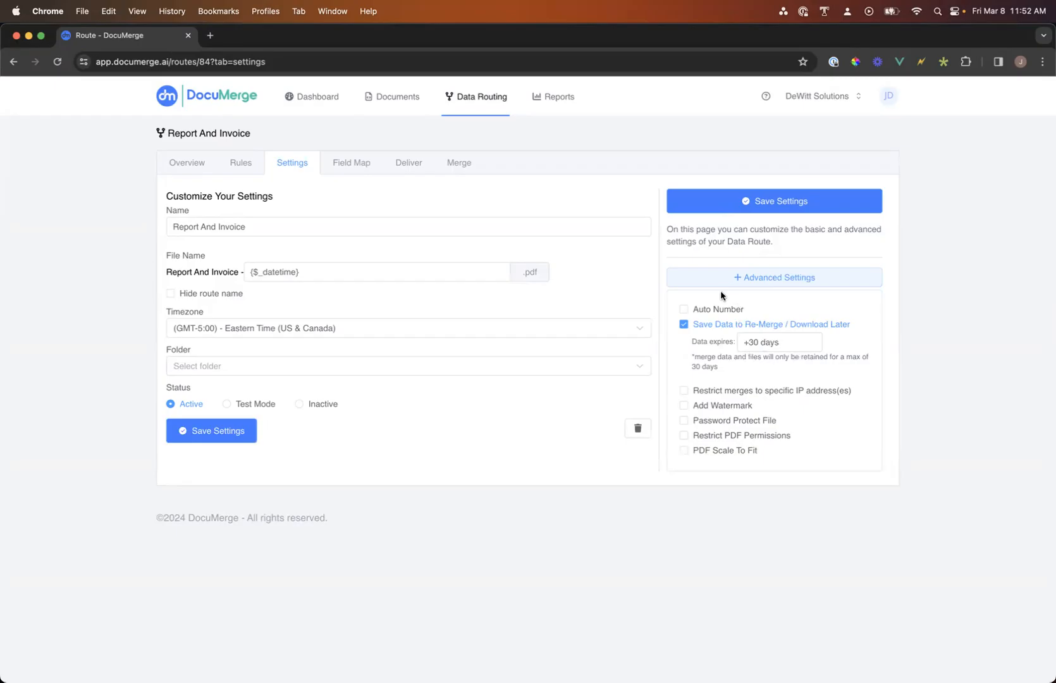
left_click(744, 283)
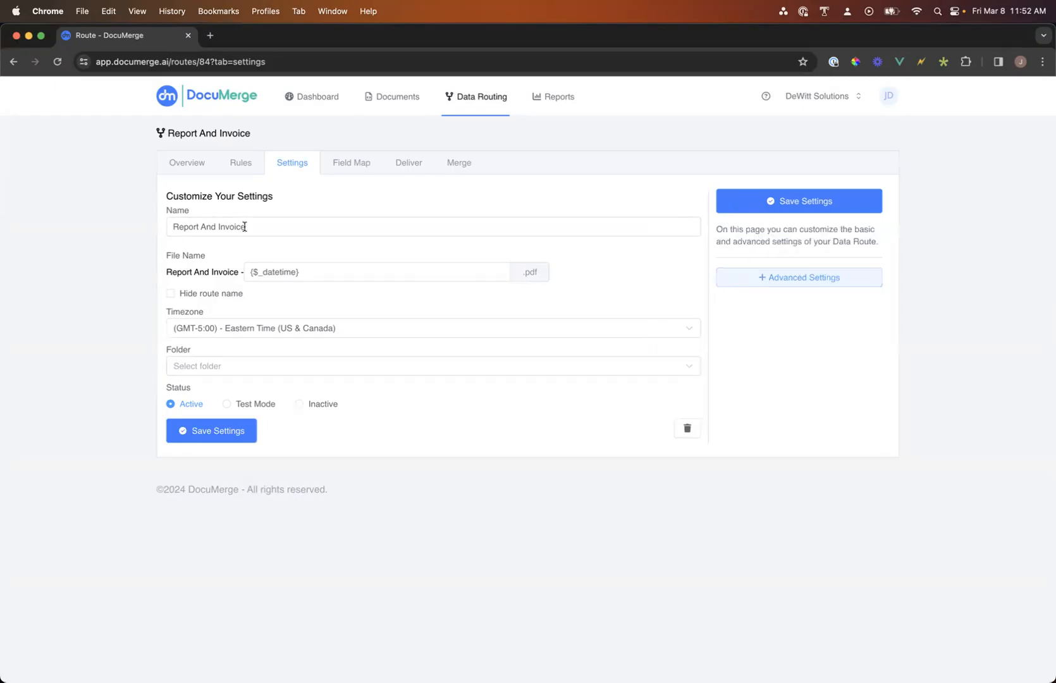
left_click(215, 437)
Step: Add a first rule to the route that sends data to the document Generic Report (docx)
left_click(244, 162)
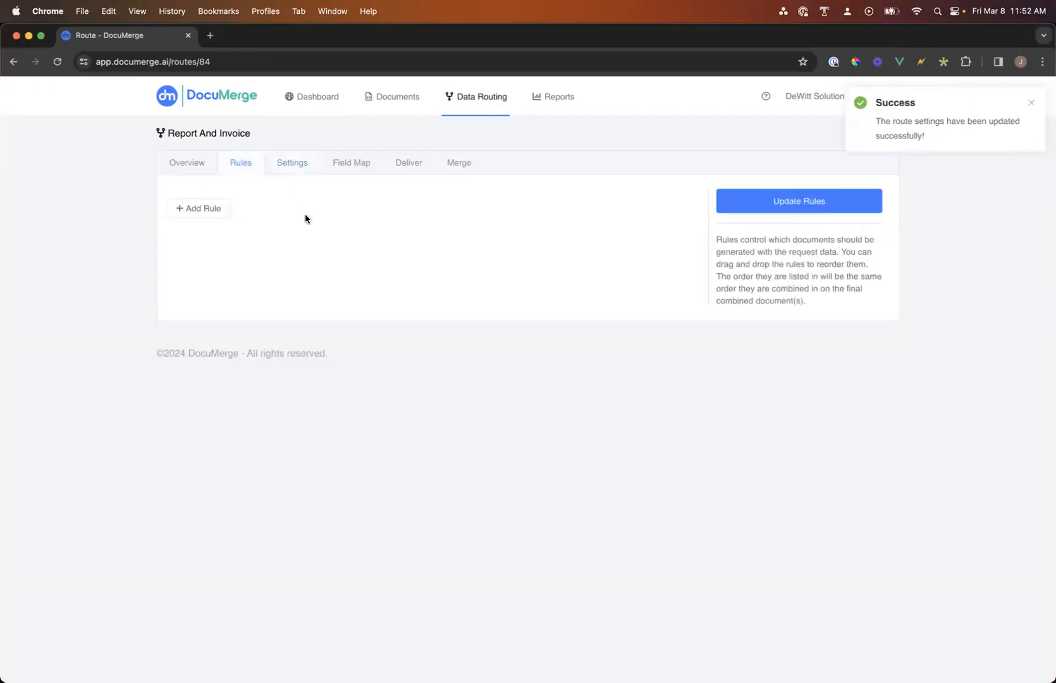
left_click(214, 209)
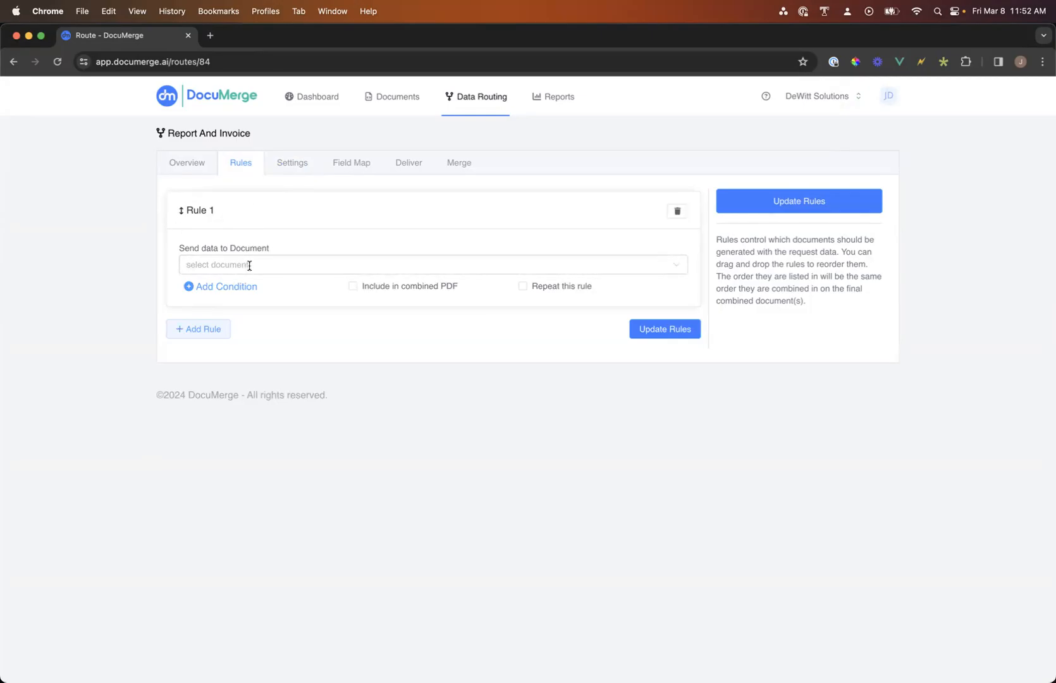
left_click(287, 266)
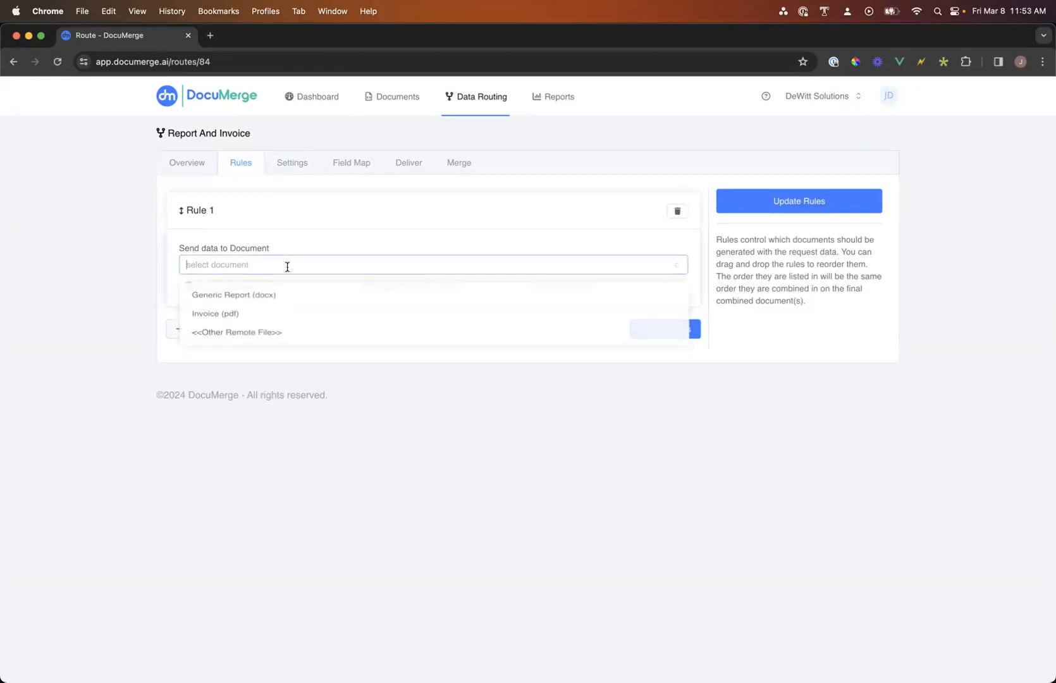
left_click(271, 298)
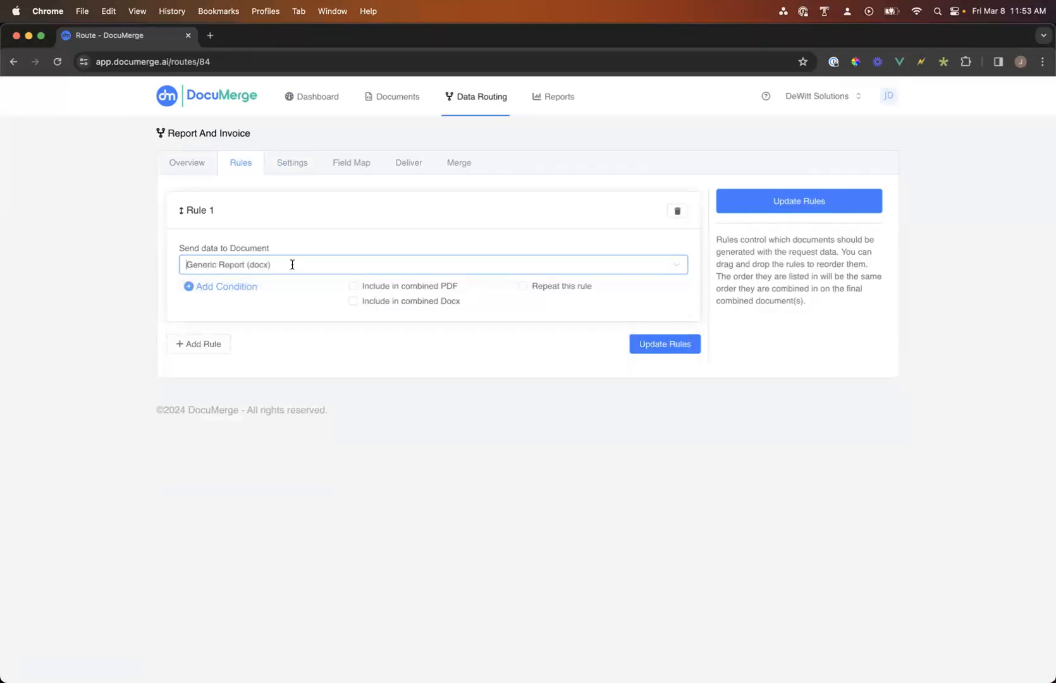
left_click(330, 270)
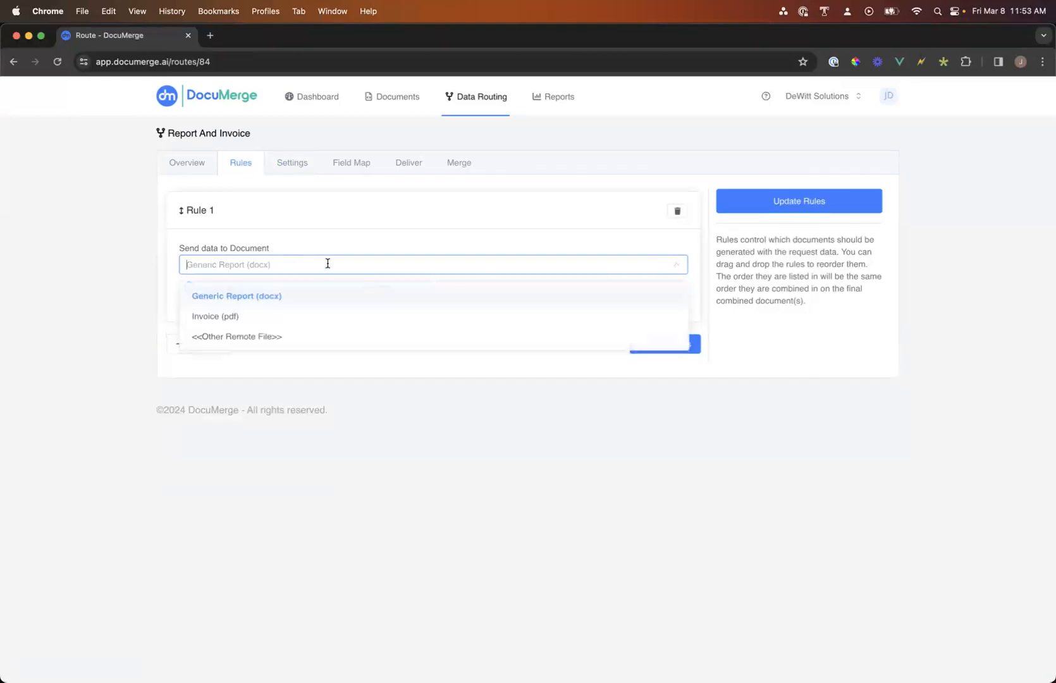
left_click(291, 318)
left_click(333, 270)
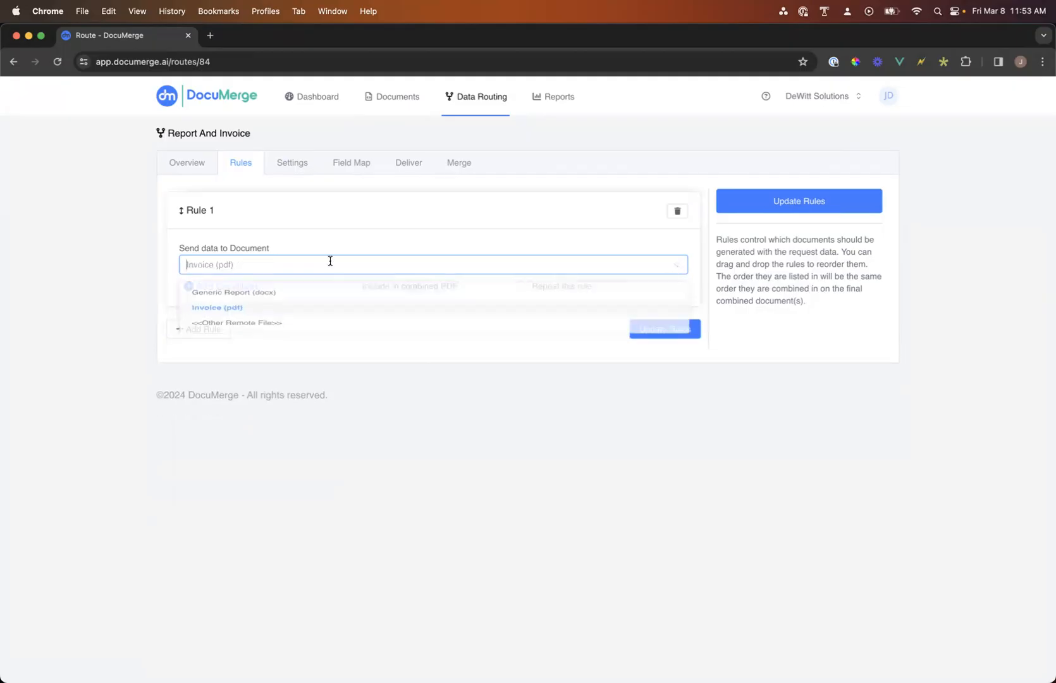
left_click(302, 296)
Step: Include the first rule in the combined PDF and add a second rule for Invoice (pdf), also included in the combined PDF
left_click(354, 288)
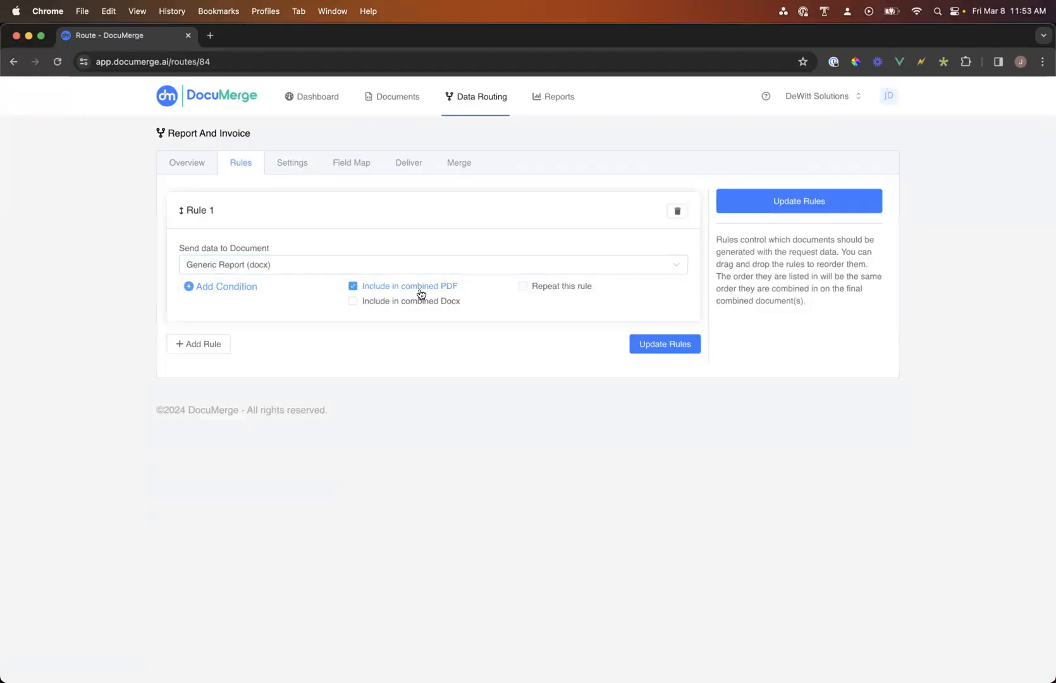
left_click(213, 344)
left_click(243, 398)
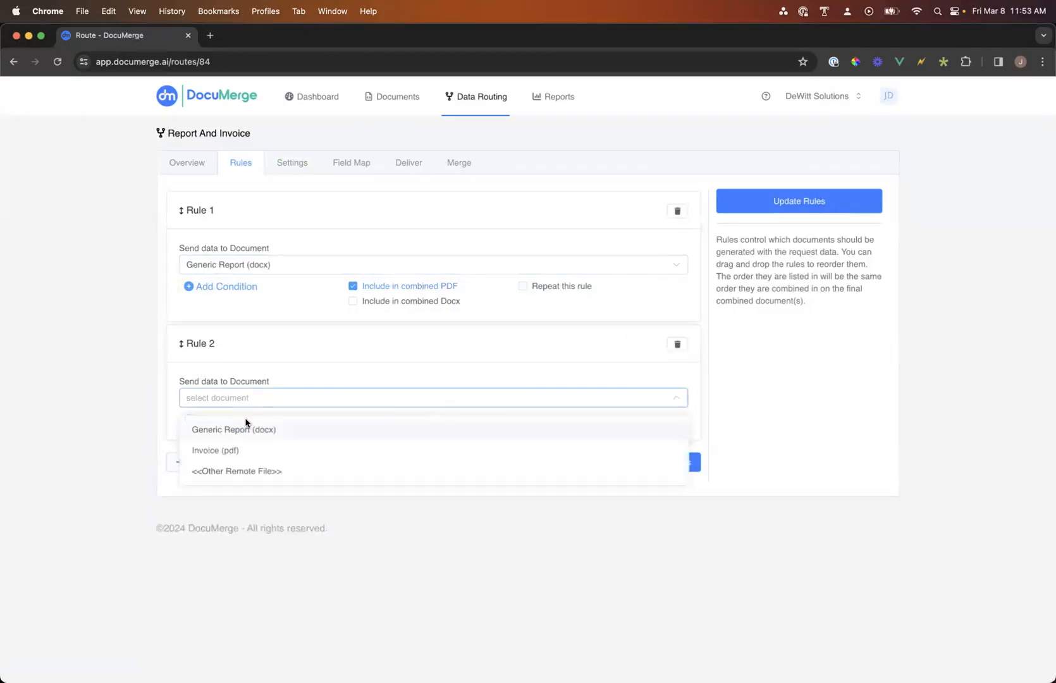
left_click(246, 450)
left_click(352, 419)
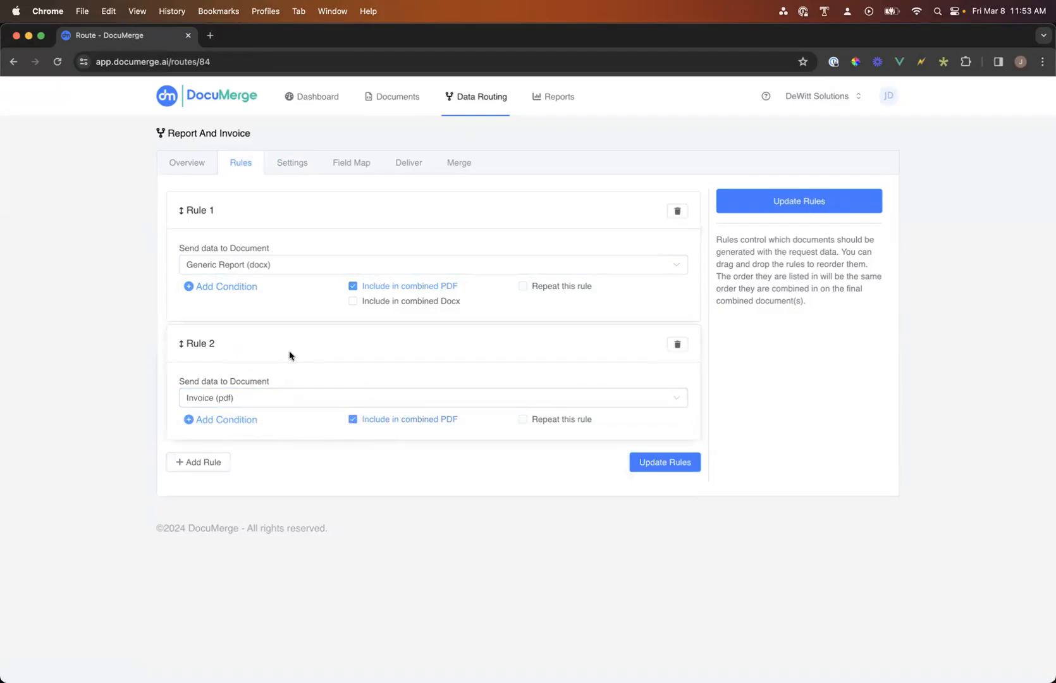
left_click_drag(300, 344, 306, 205)
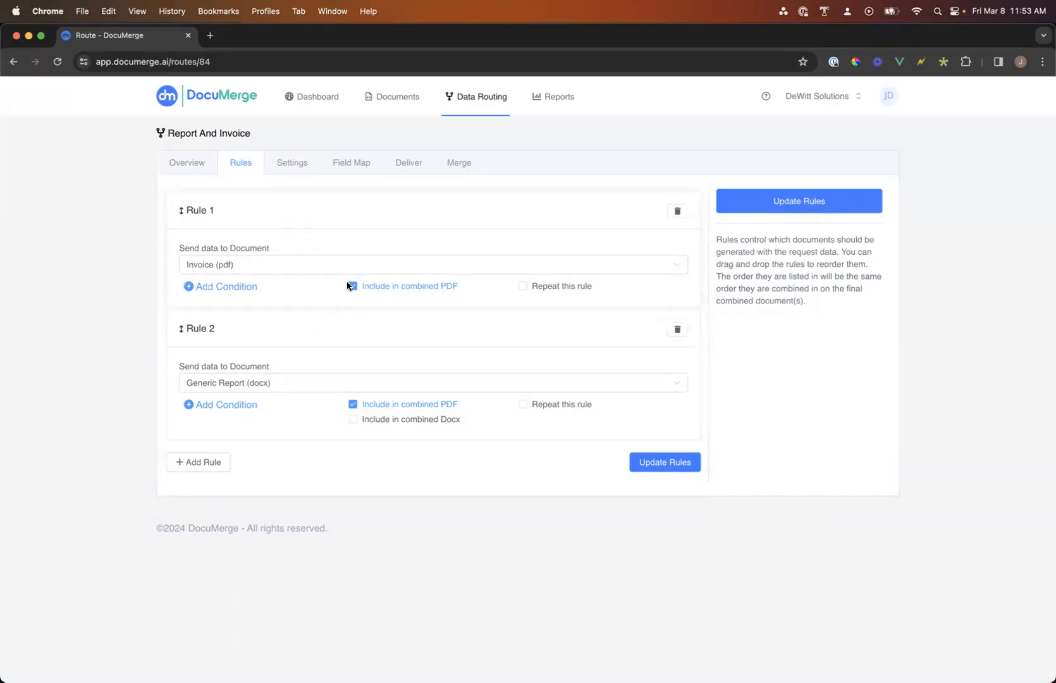
left_click_drag(317, 216, 360, 358)
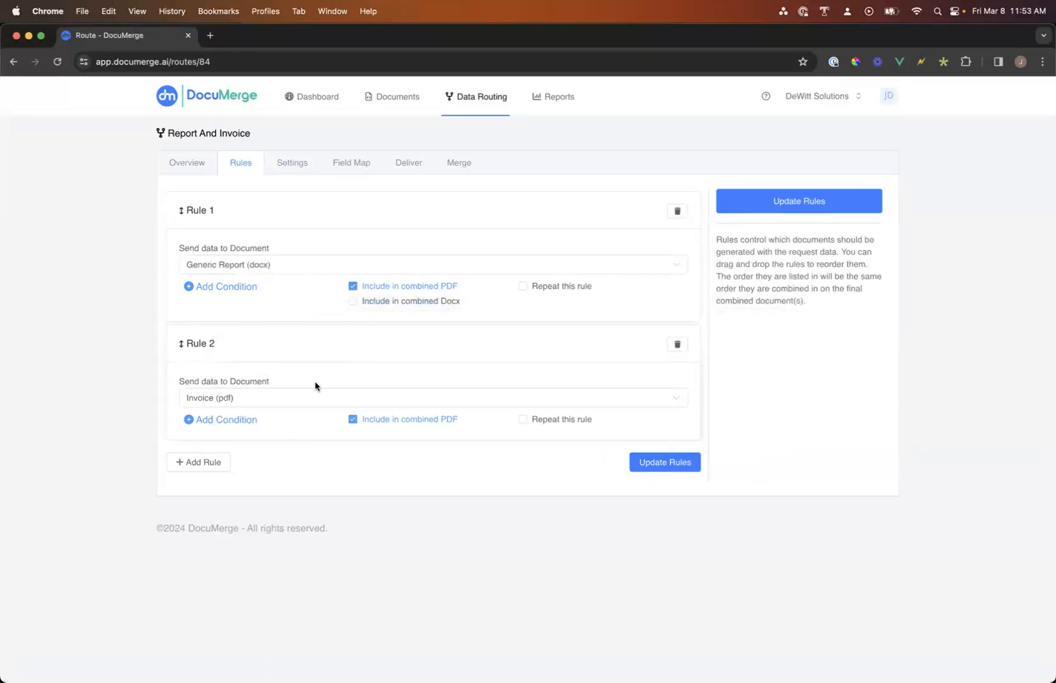
left_click(225, 287)
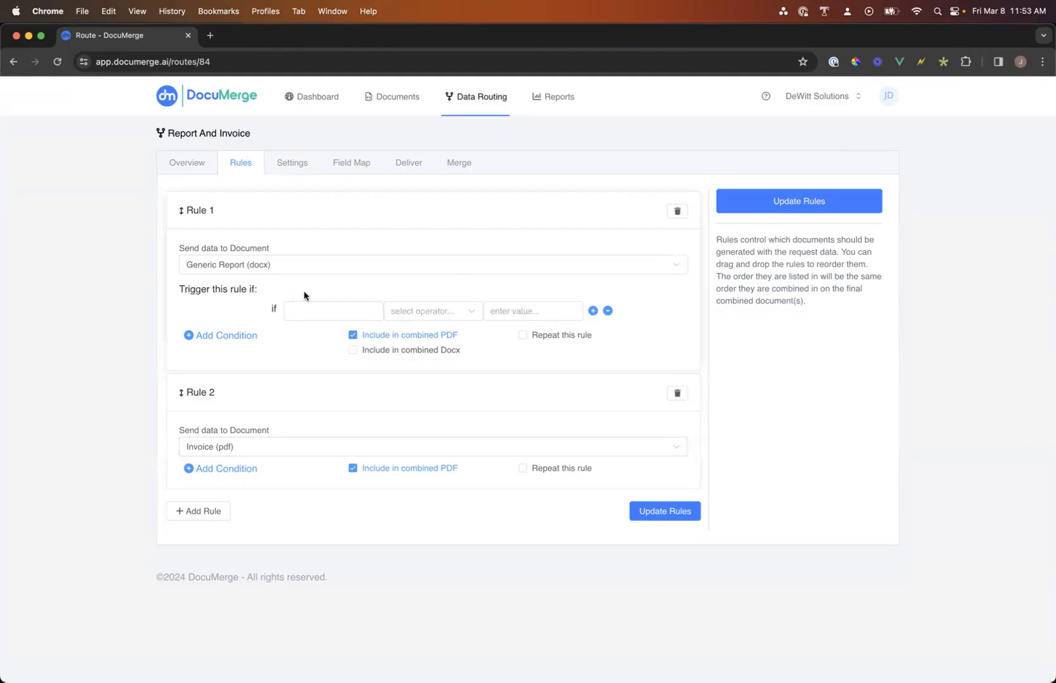
left_click(330, 306)
type("(")
left_click(435, 311)
left_click(440, 343)
left_click(516, 310)
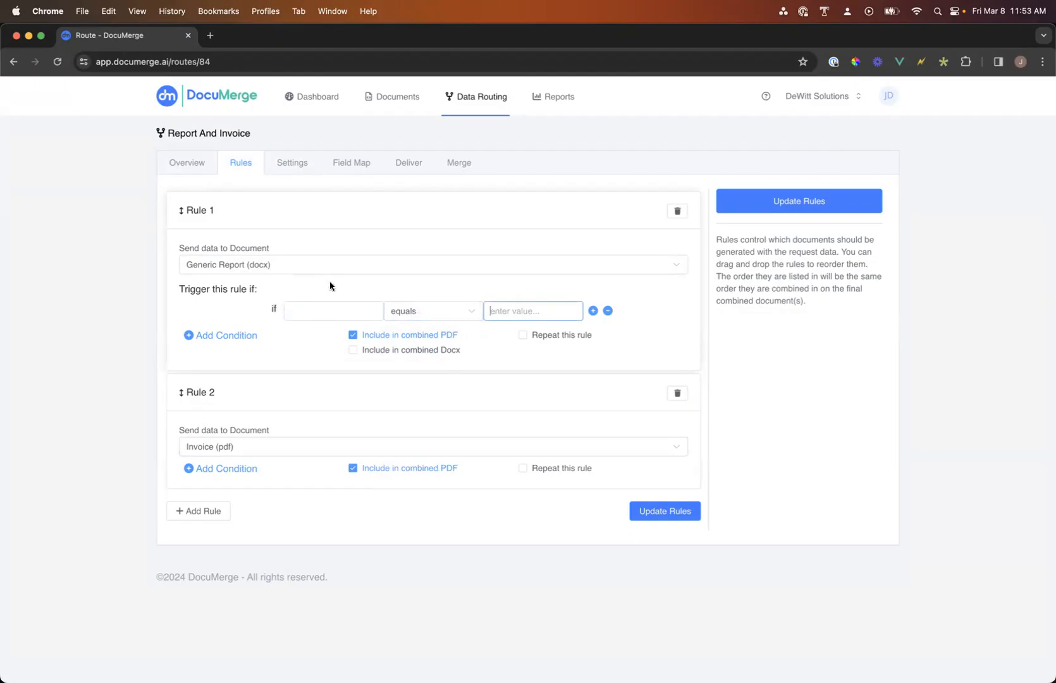
left_click(607, 312)
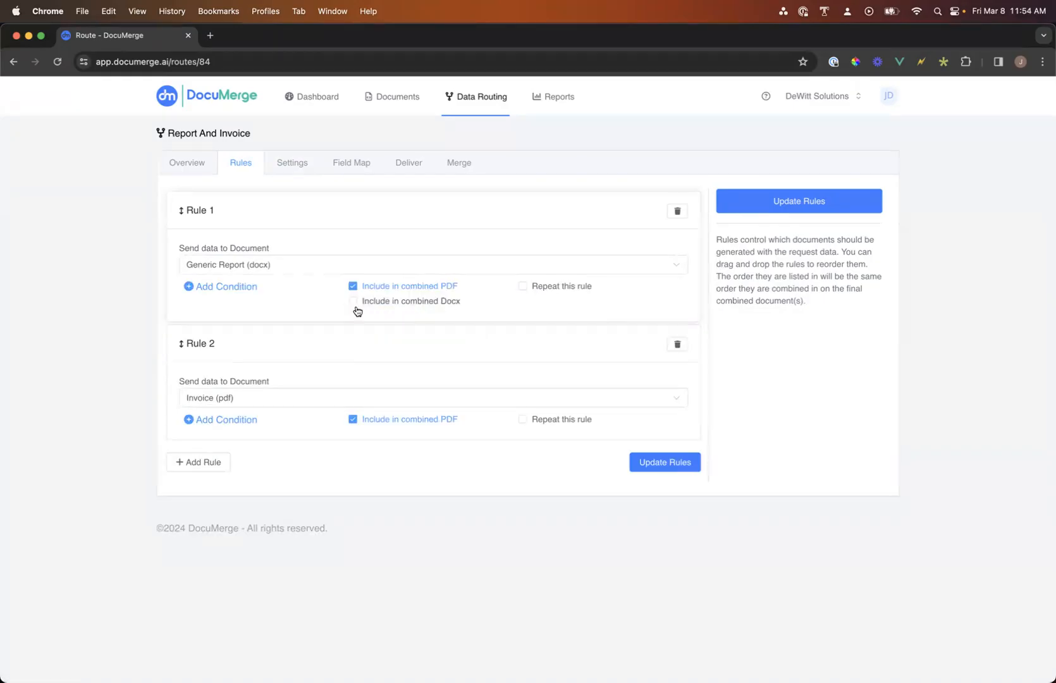
Step: Save the route's two rules and look through the fields in its field map
left_click(653, 464)
left_click(347, 170)
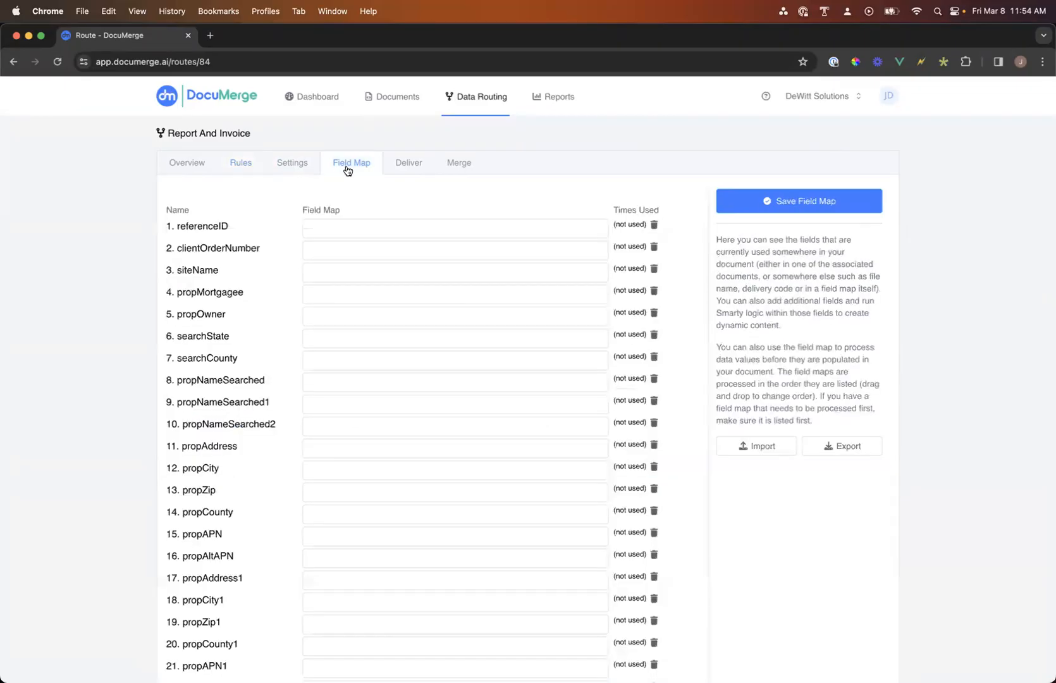
scroll(359, 342, "down", 8)
scroll(359, 342, "down", 20)
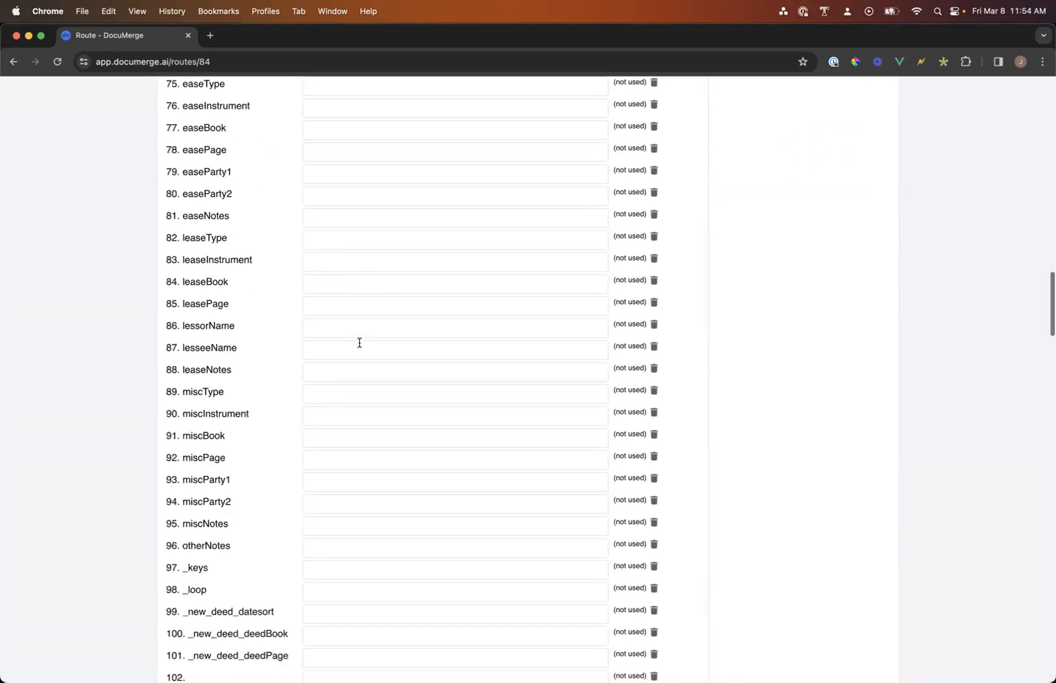
scroll(359, 343, "down", 20)
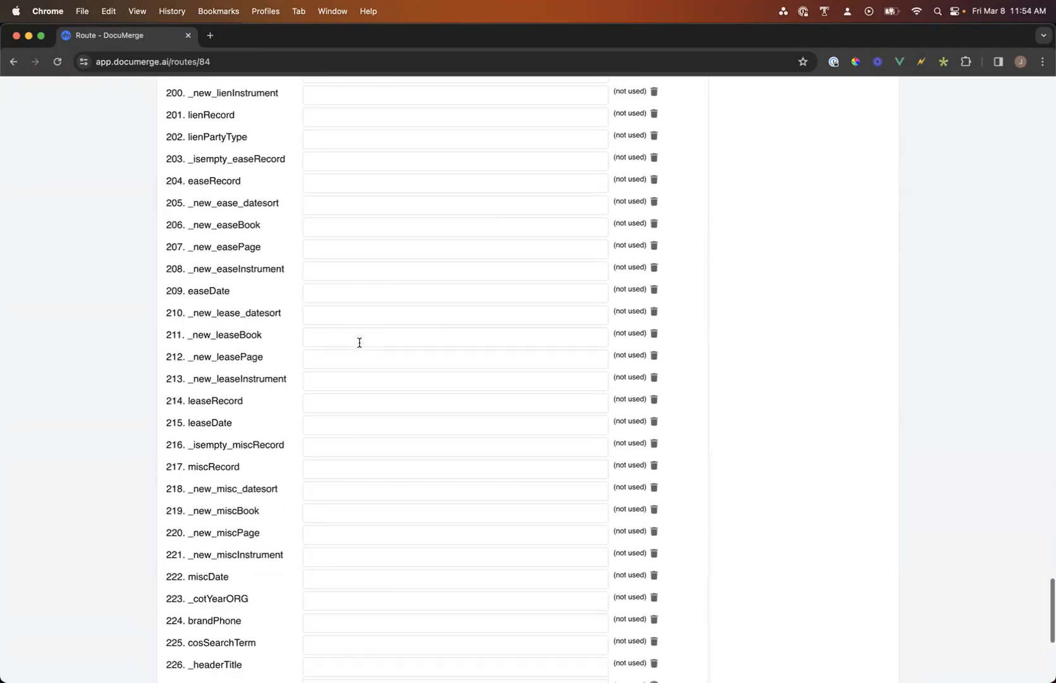
scroll(359, 342, "up", 20)
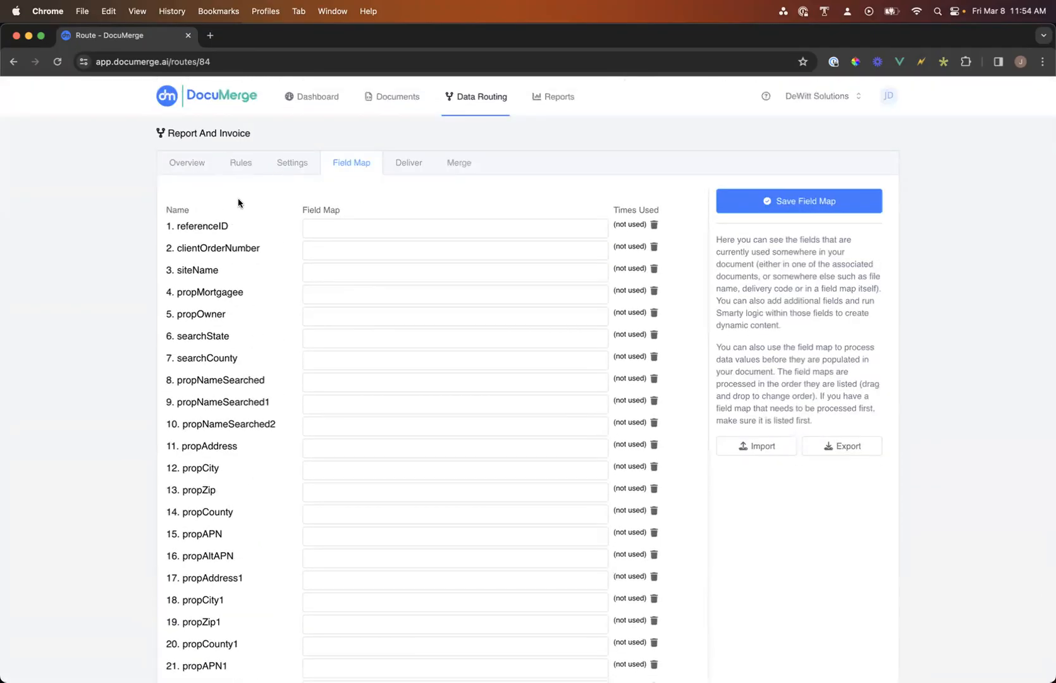
Step: Look through the delivery methods available for the route without adding one
left_click(409, 166)
left_click(755, 200)
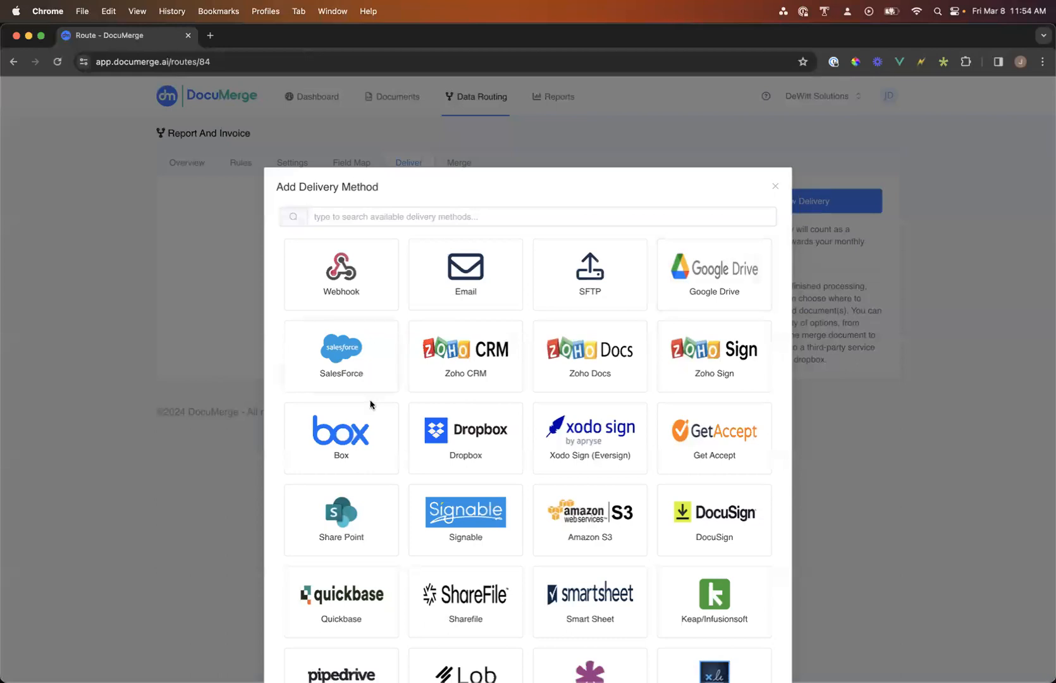
scroll(467, 437, "down", 2)
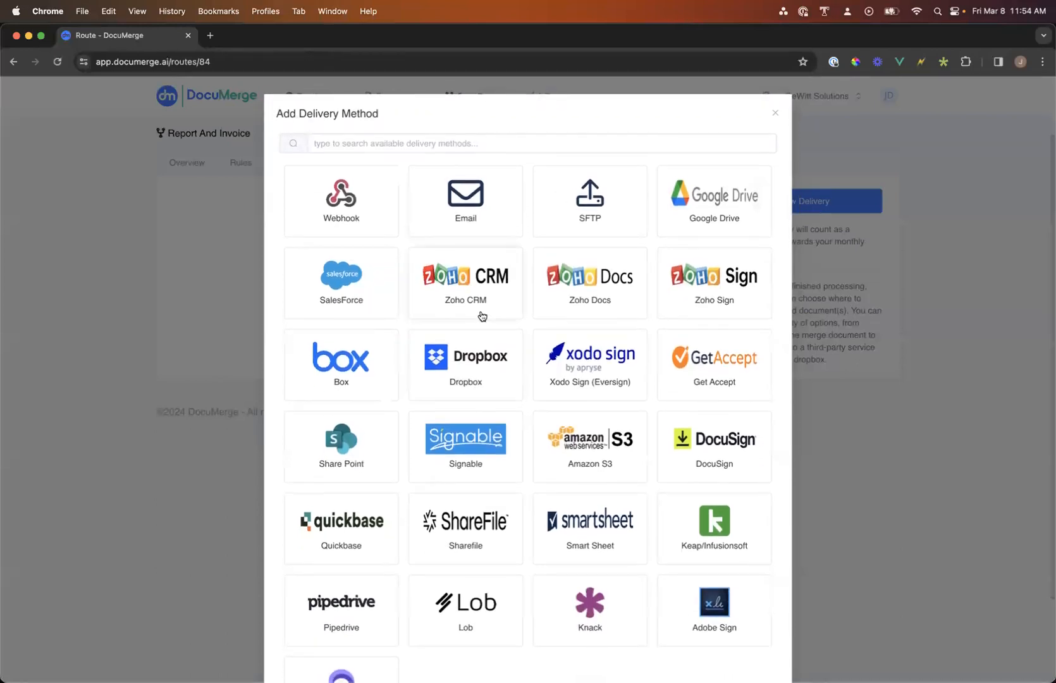
scroll(506, 304, "up", 2)
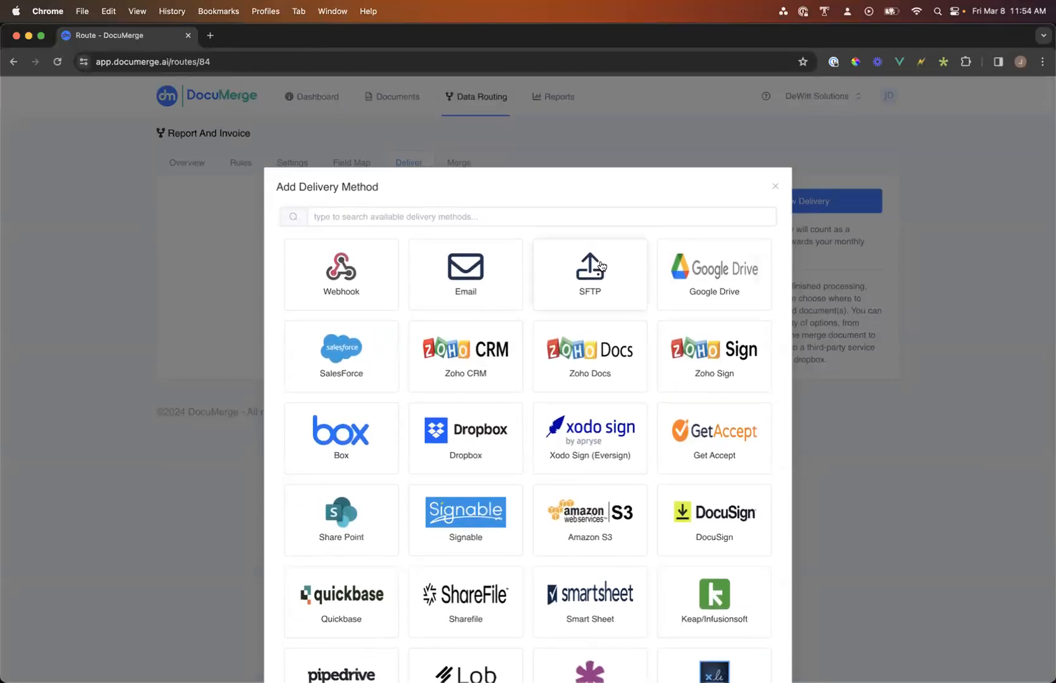
left_click(775, 186)
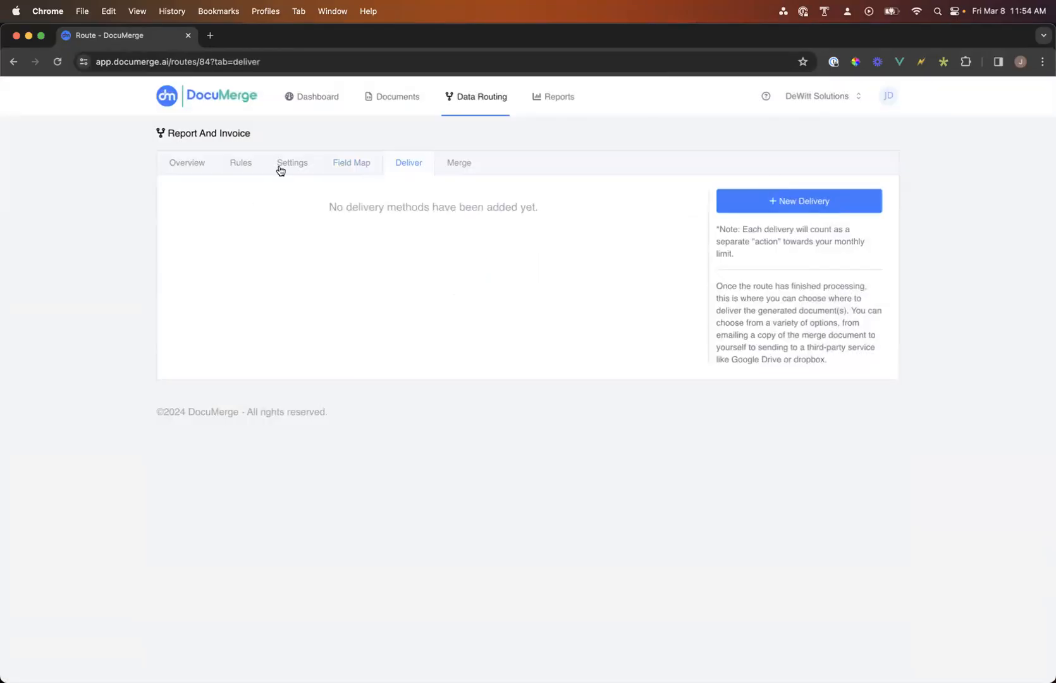
Step: Copy the route's Merge URL and, in Postman, replace the URL of the last open POST request with it
left_click(458, 166)
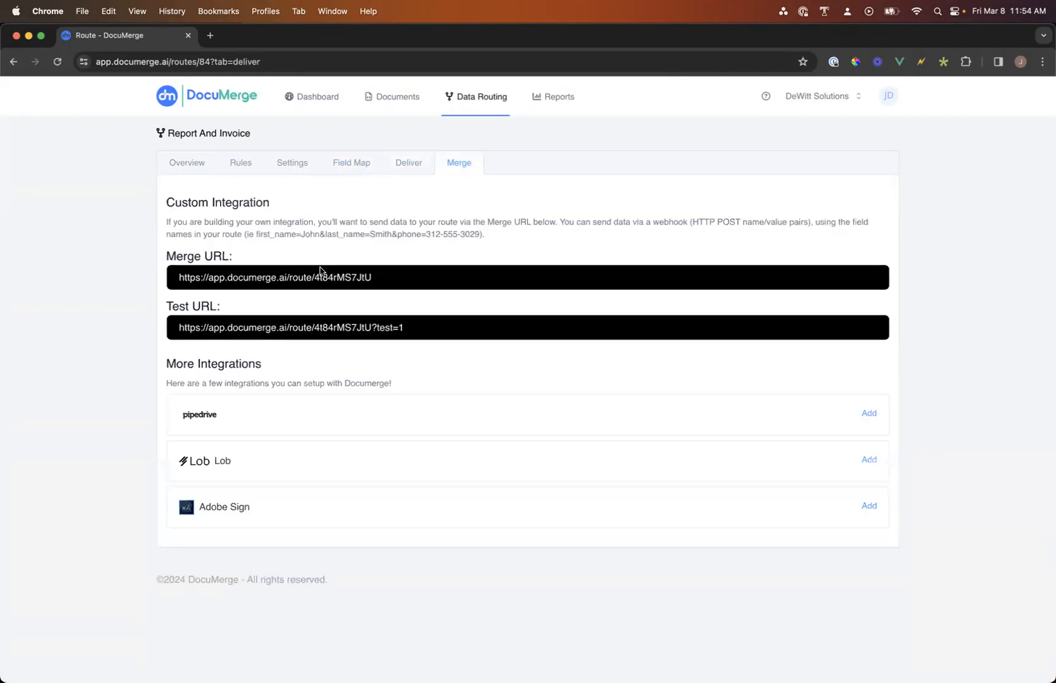
left_click_drag(387, 277, 177, 278)
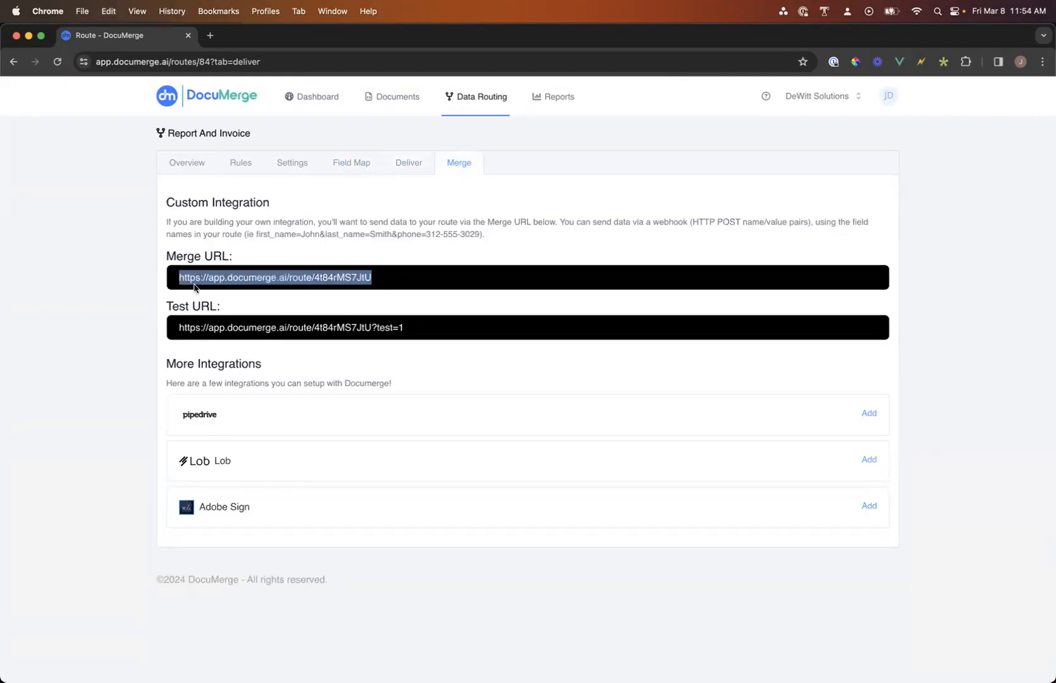
mouse_move(557, 675)
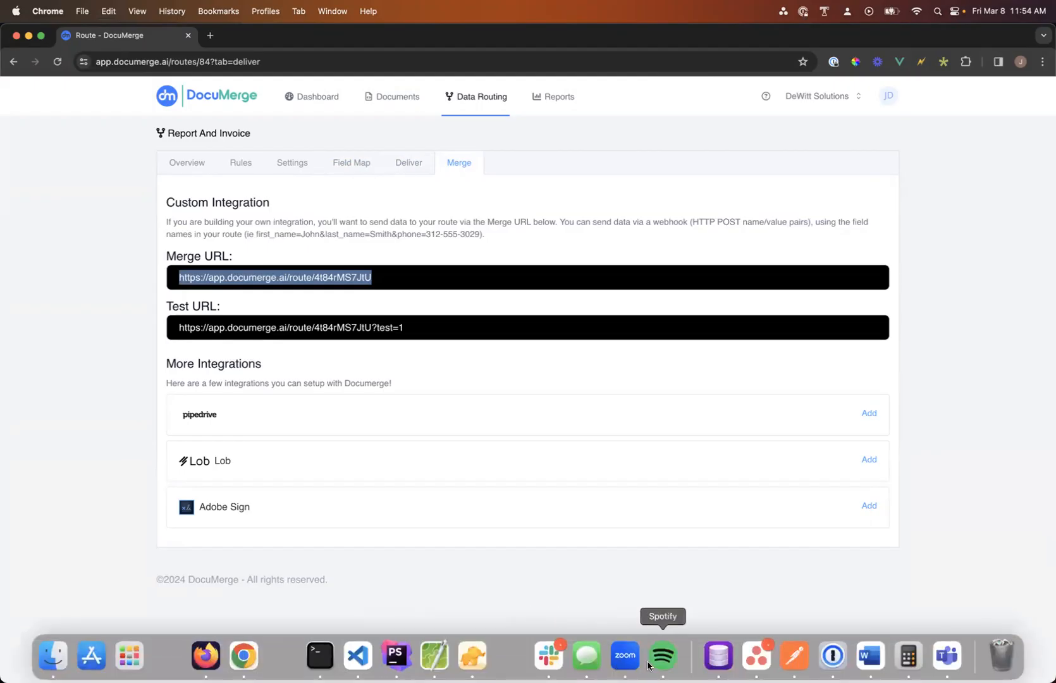
left_click(792, 658)
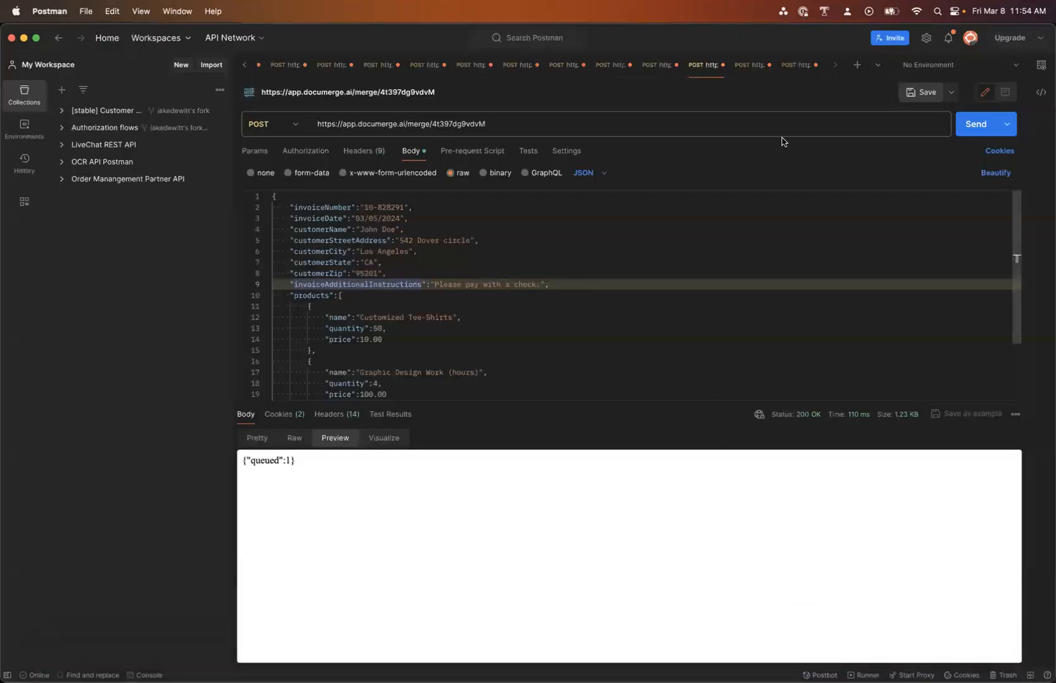
left_click(787, 66)
left_click(500, 124)
left_click_drag(499, 124, 304, 124)
key("super+v")
Step: Examine the request's JSON body, covering the report data and the invoice fields with their products list
scroll(408, 322, "up", 1)
scroll(408, 321, "up", 20)
scroll(408, 321, "down", 20)
scroll(408, 321, "up", 4)
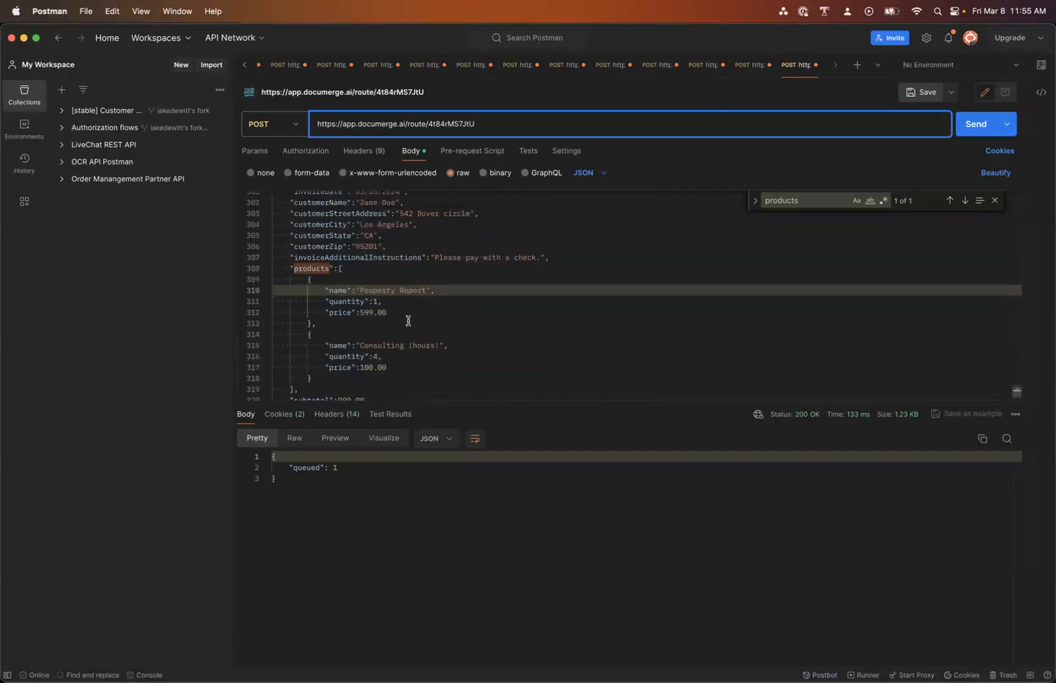
scroll(348, 276, "down", 3)
scroll(348, 278, "up", 3)
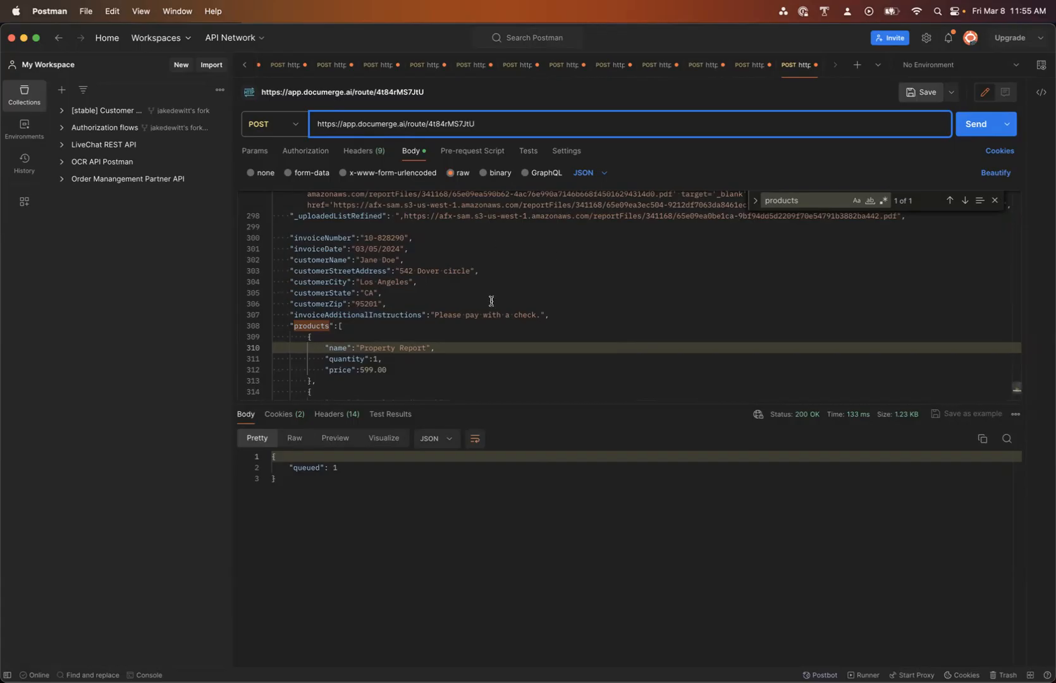
scroll(511, 274, "up", 3)
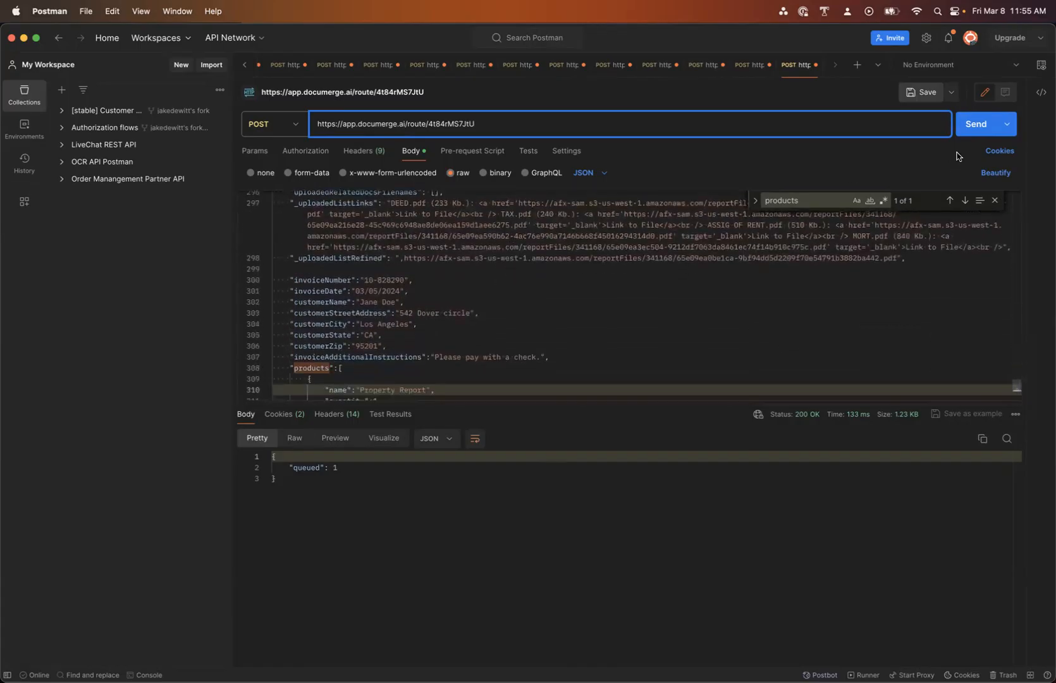
Step: Send the POST request, switch to DocuMerge in Chrome and refresh the recent merges in the Report And Invoice route's overview
left_click(967, 125)
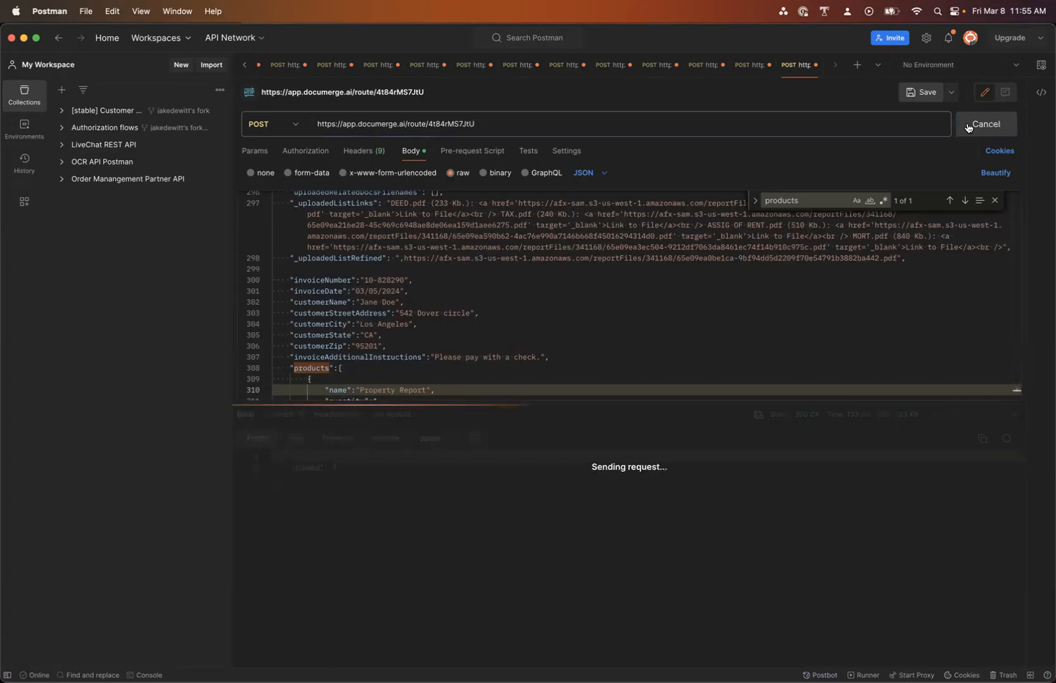
mouse_move(468, 658)
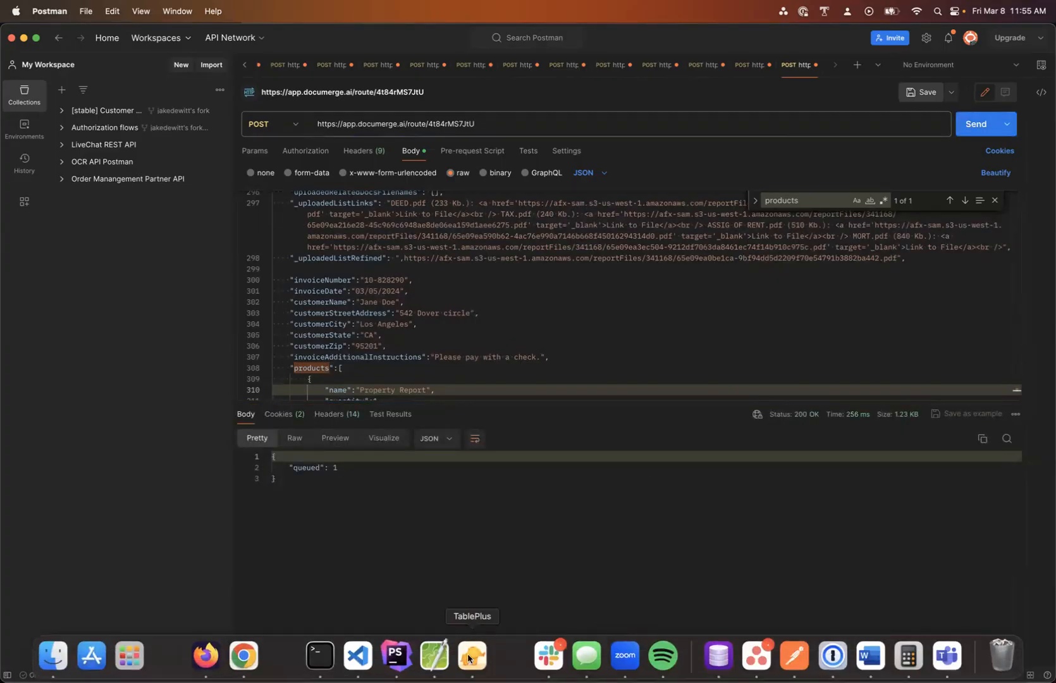
left_click(244, 656)
left_click(189, 165)
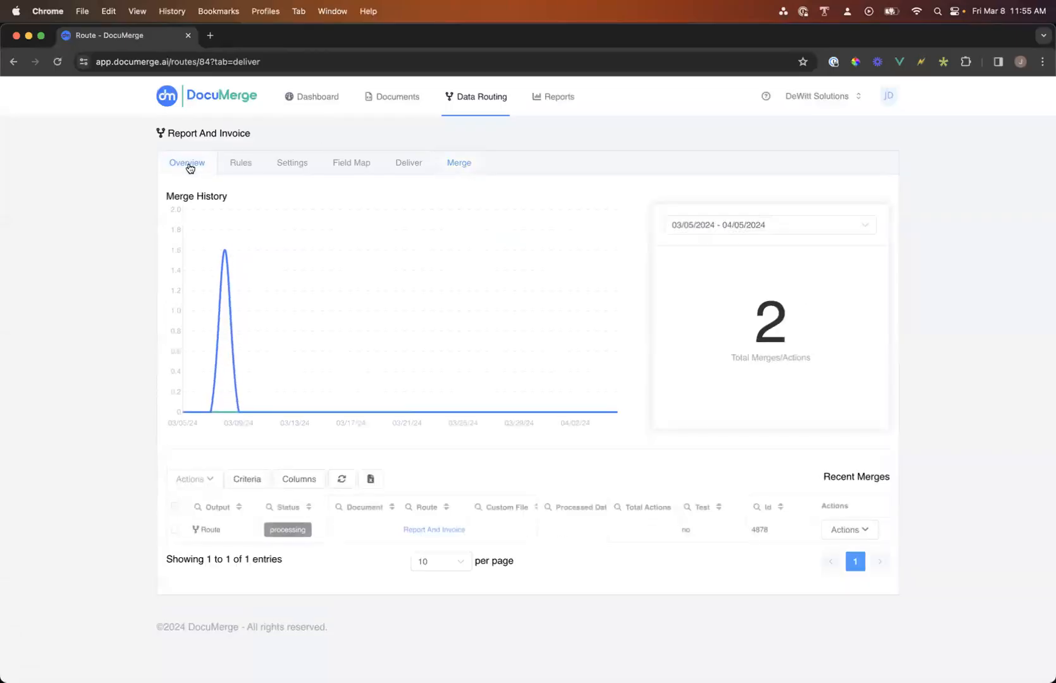
left_click(347, 483)
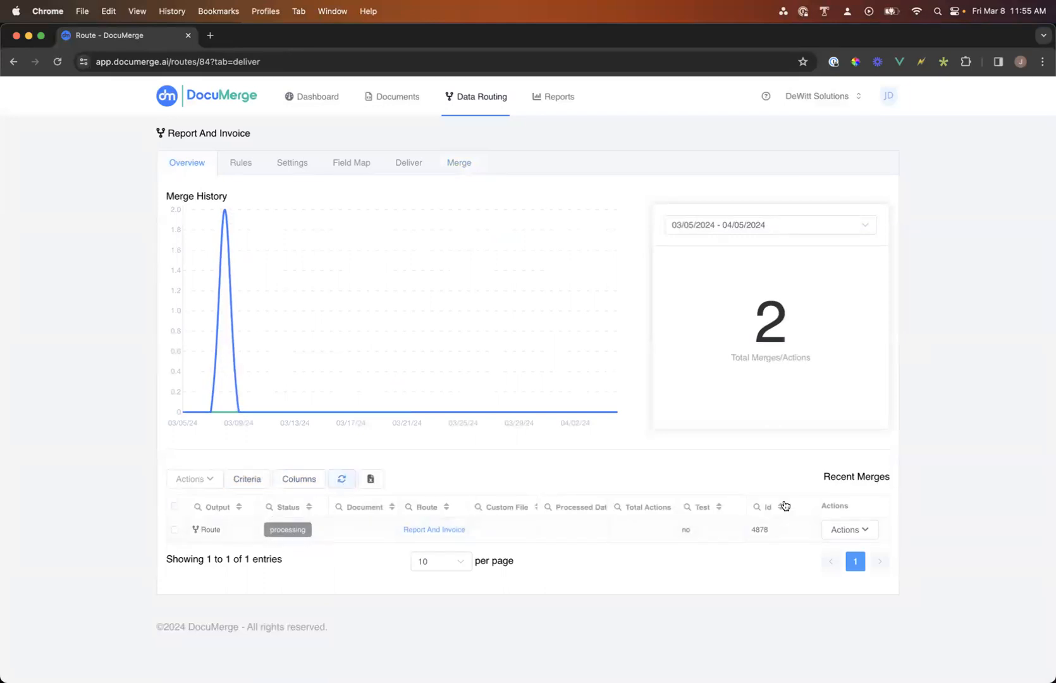
Step: View the route break down of the recent merge and close it
left_click(849, 535)
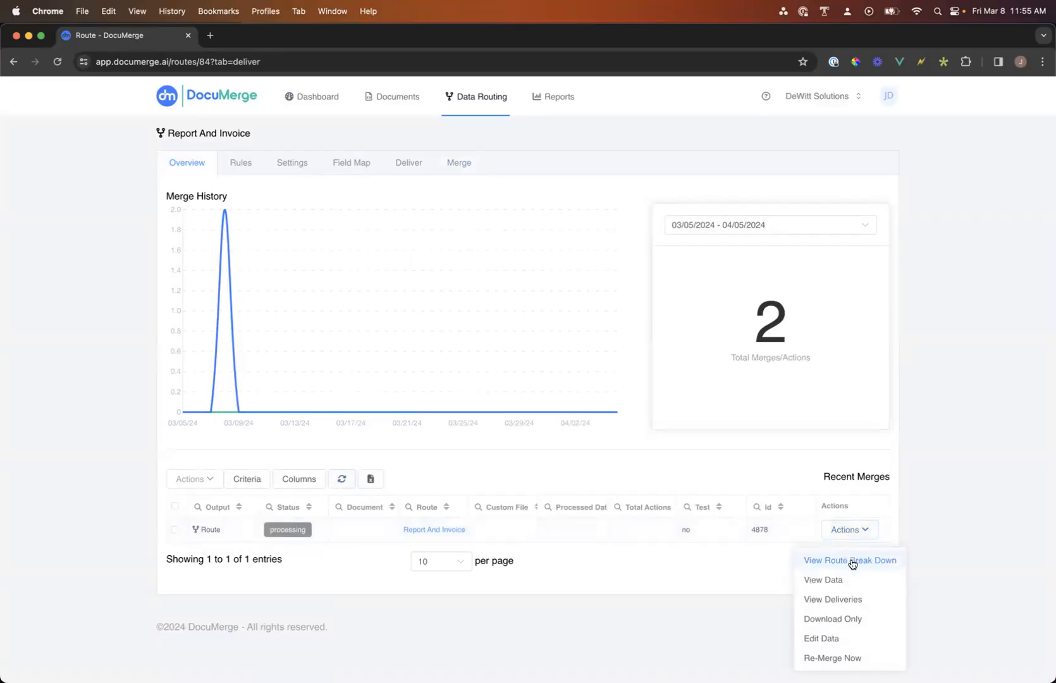
left_click(851, 561)
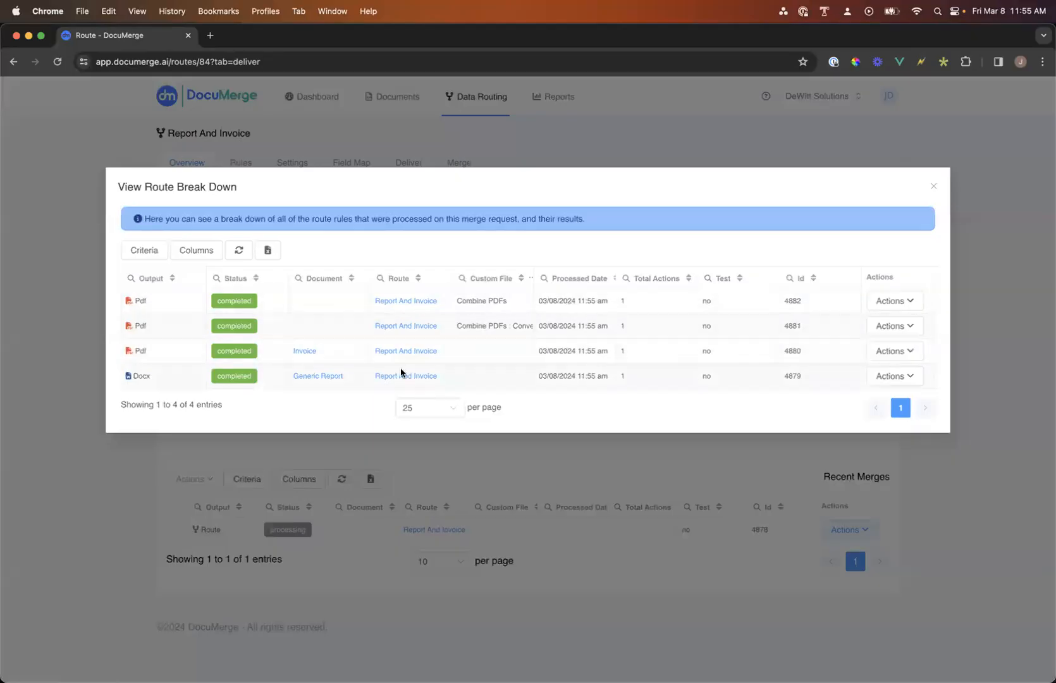
left_click(934, 186)
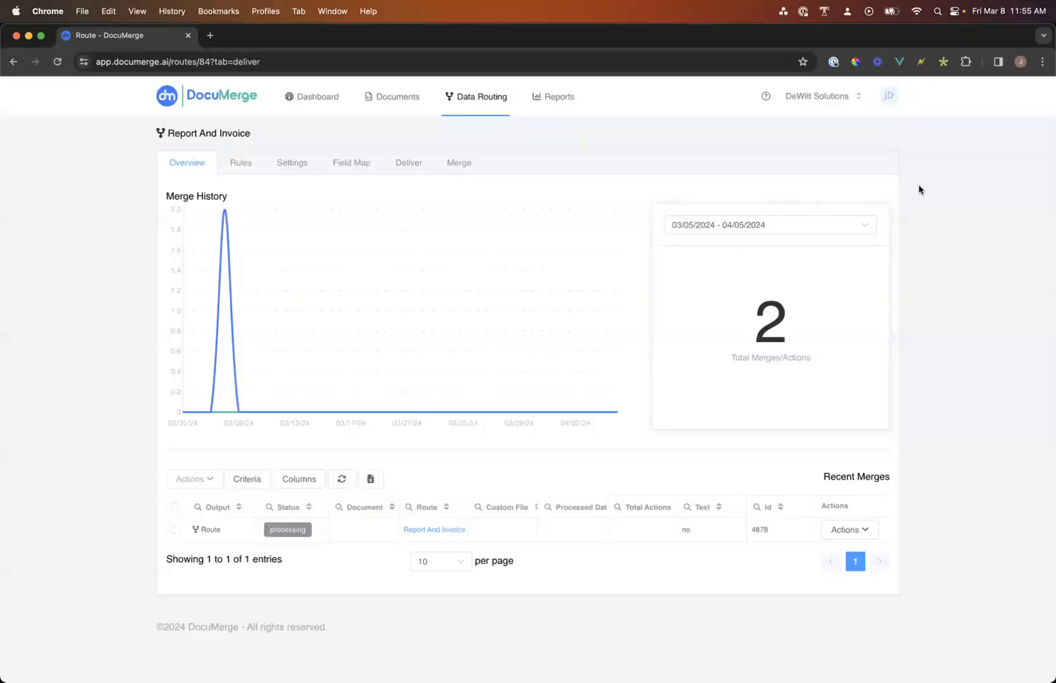
Step: Refresh the recent merges and go through each rule's output in the merge's route break down once more
left_click(342, 478)
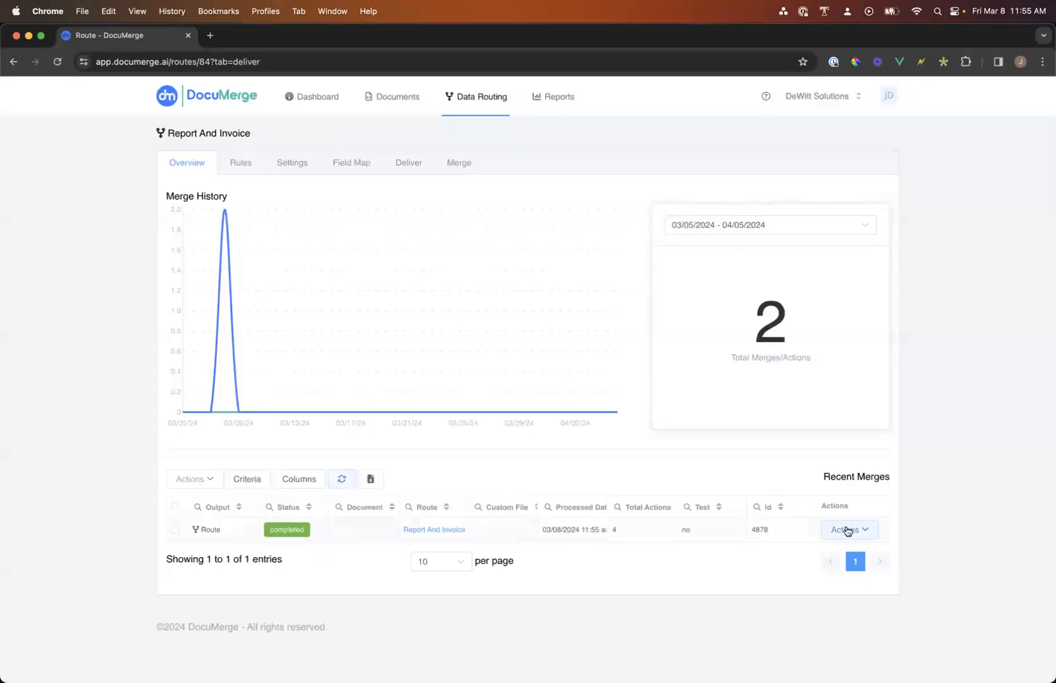
left_click(848, 531)
left_click(816, 560)
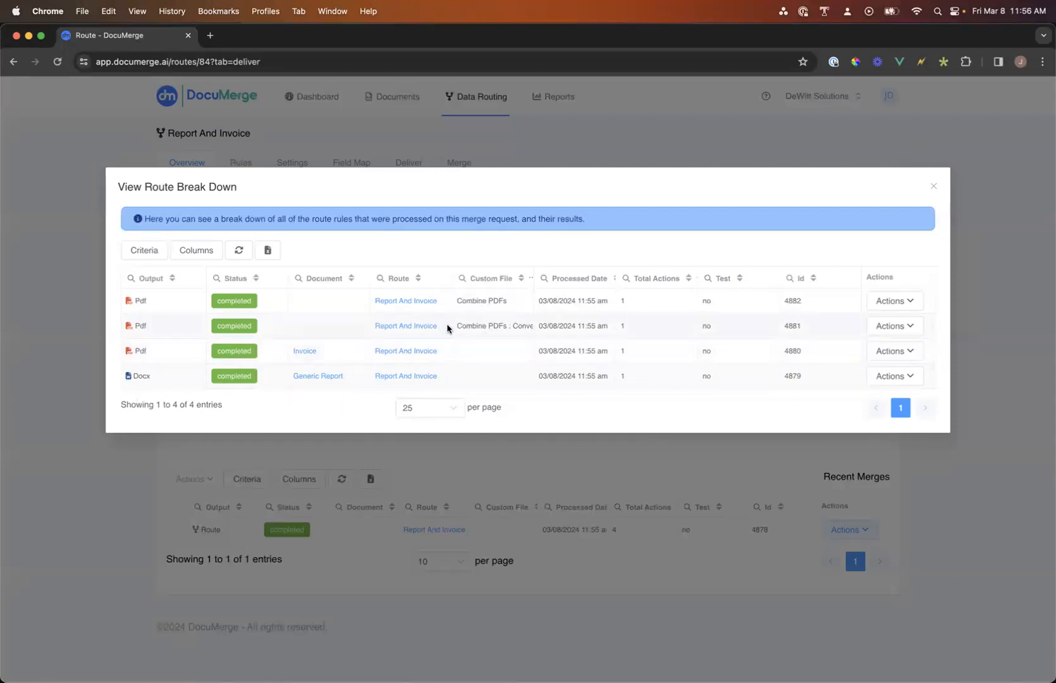
left_click(934, 186)
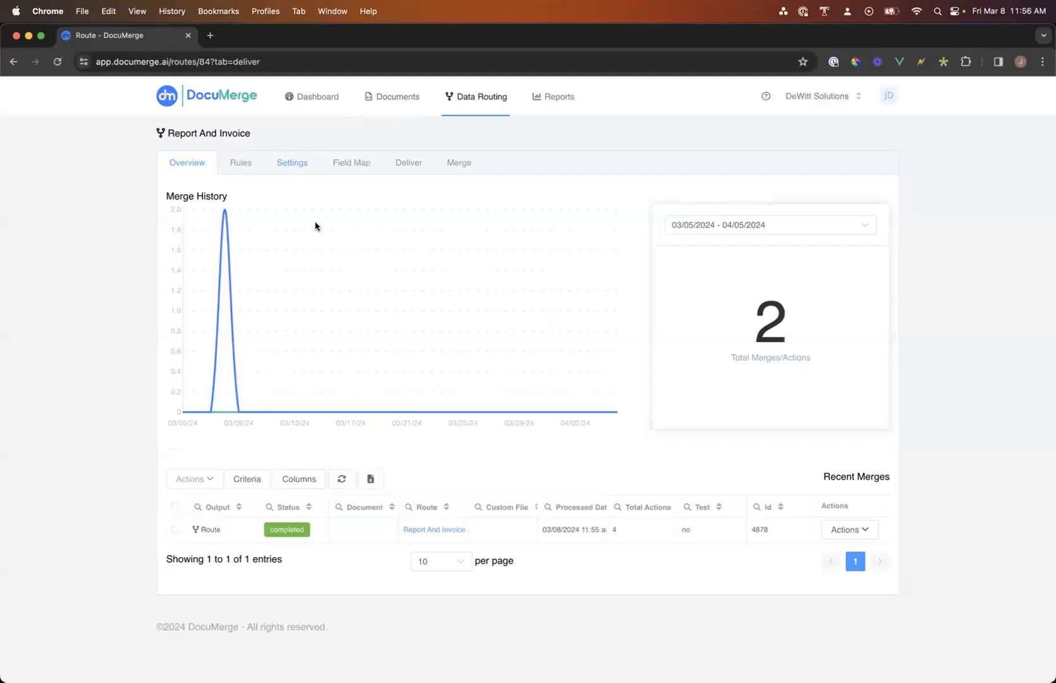
Step: Download the output files of the route's recent merge without re-merging
left_click(861, 527)
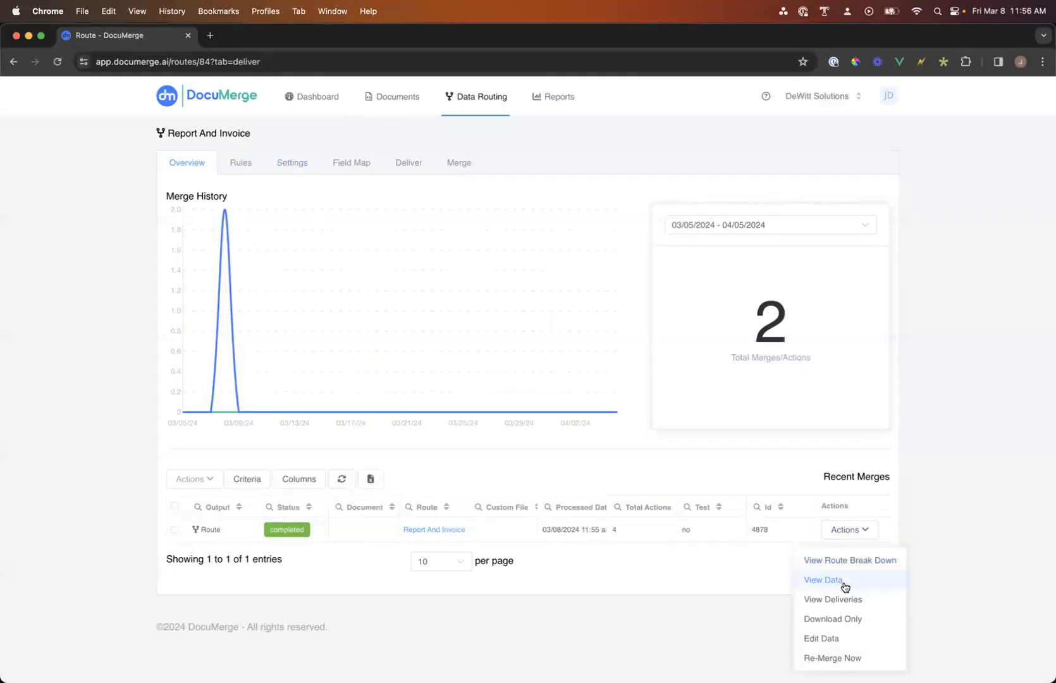
left_click(843, 622)
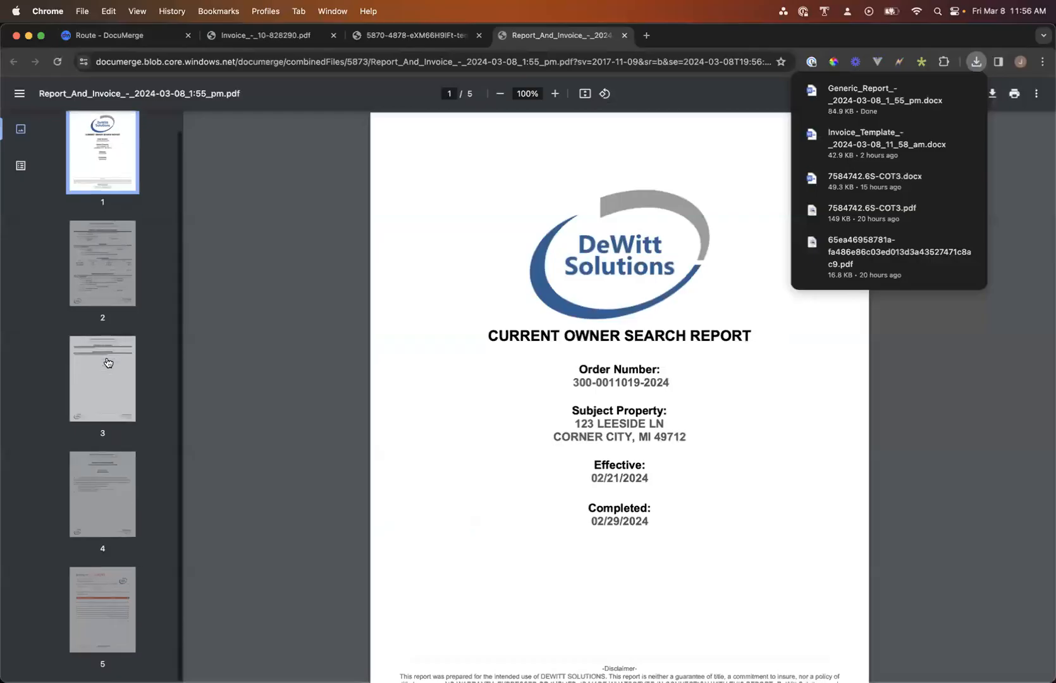
Step: Examine the combined Report_And_Invoice PDF from the report's cover page through to the invoice on page 5
scroll(566, 372, "down", 5)
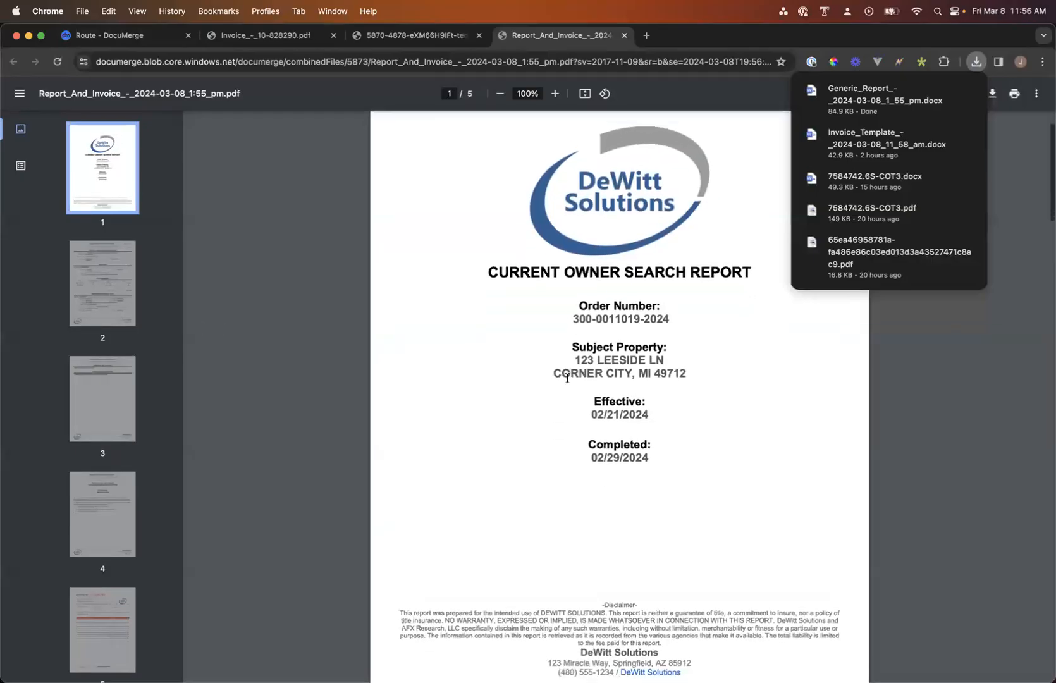
scroll(567, 376, "up", 3)
scroll(567, 377, "down", 10)
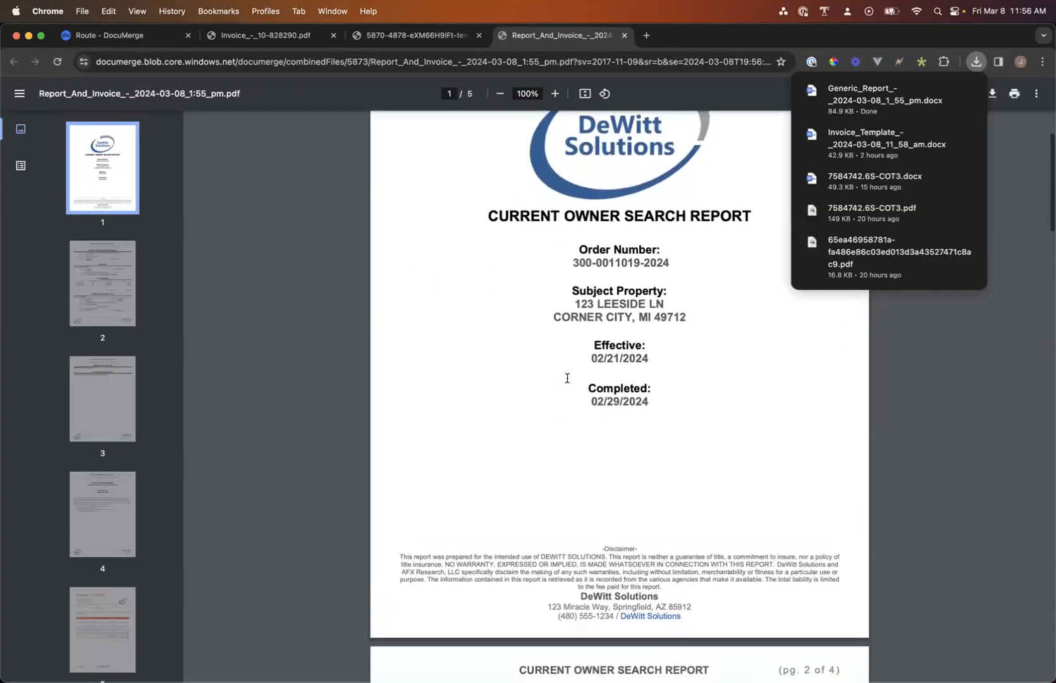
scroll(567, 377, "down", 20)
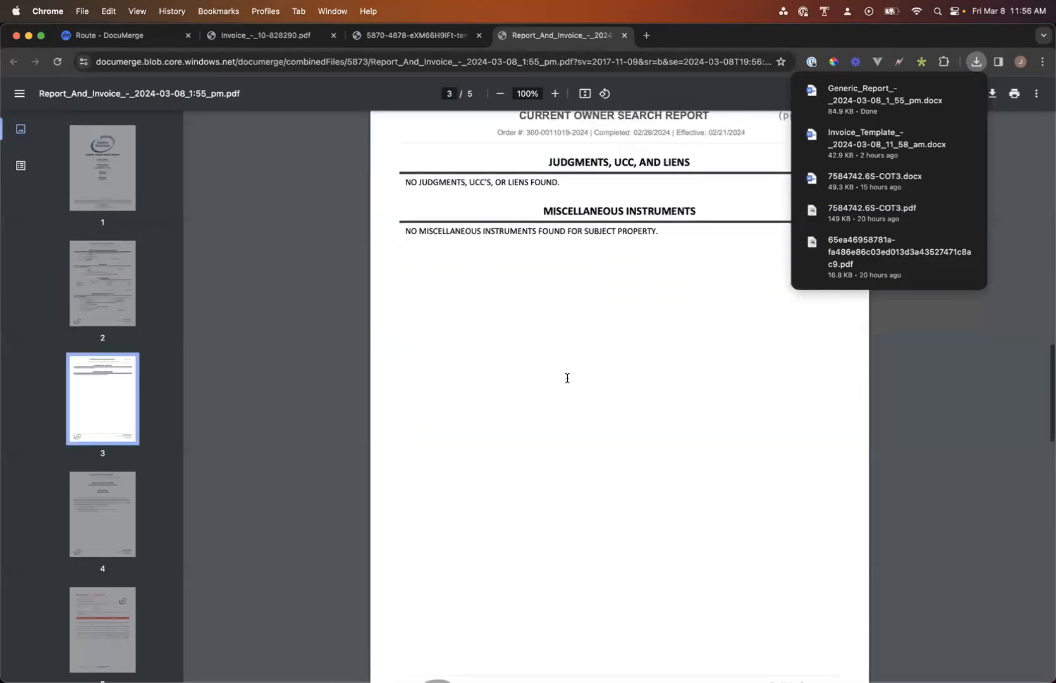
scroll(567, 378, "down", 12)
scroll(566, 377, "up", 2)
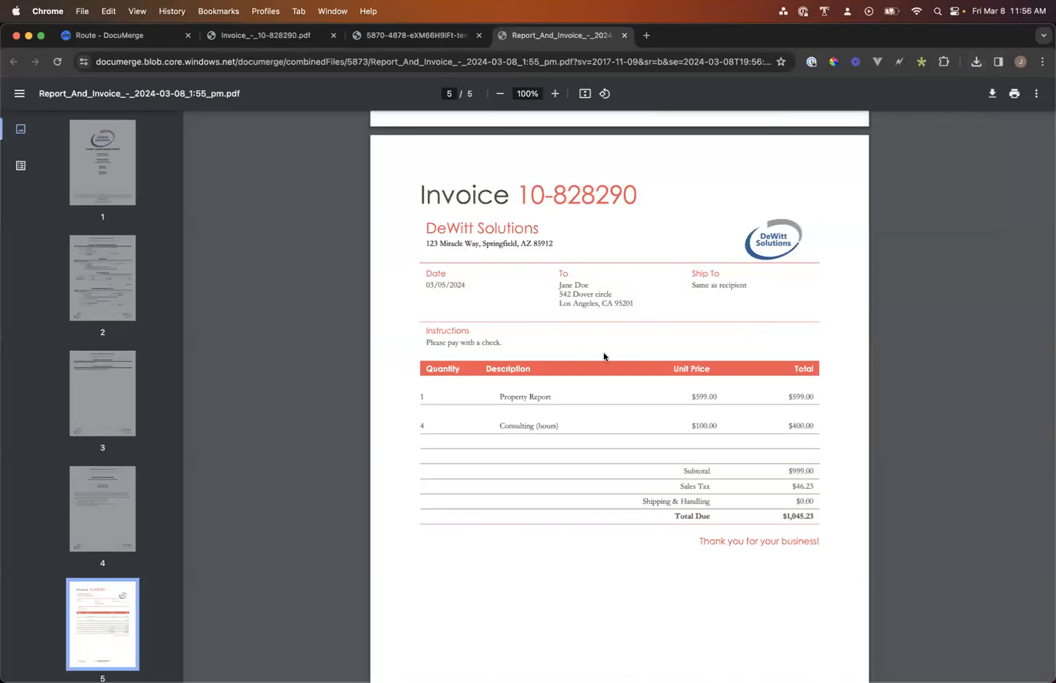
scroll(602, 352, "down", 3)
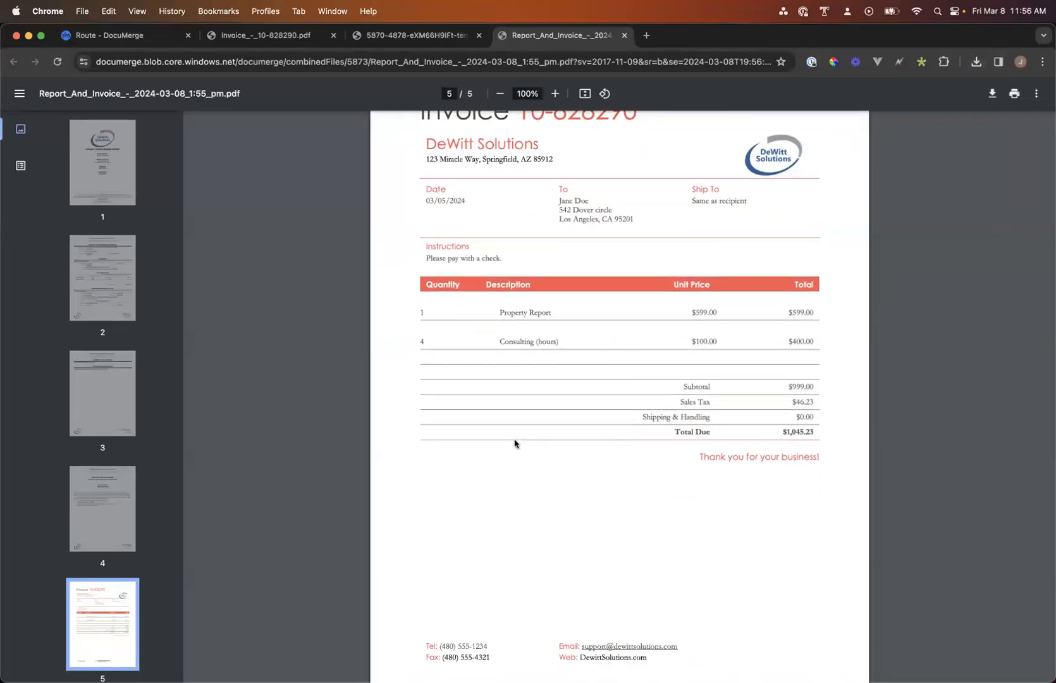
scroll(514, 443, "up", 20)
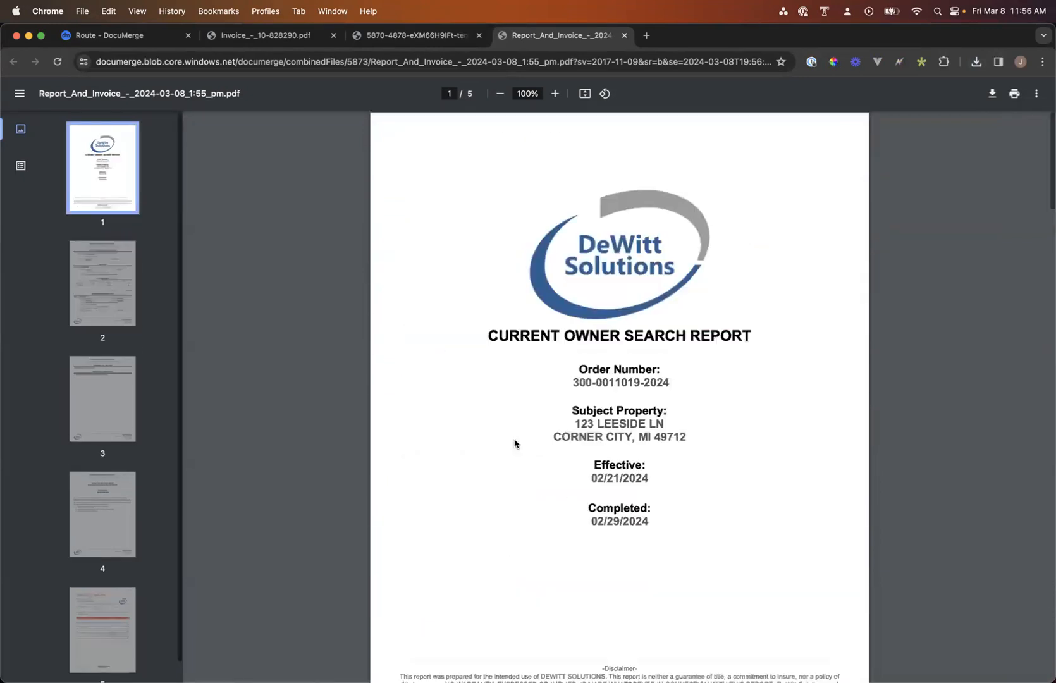
Step: Return to the Report And Invoice route's overview, open the DocuMerge help and dismiss it
left_click(155, 36)
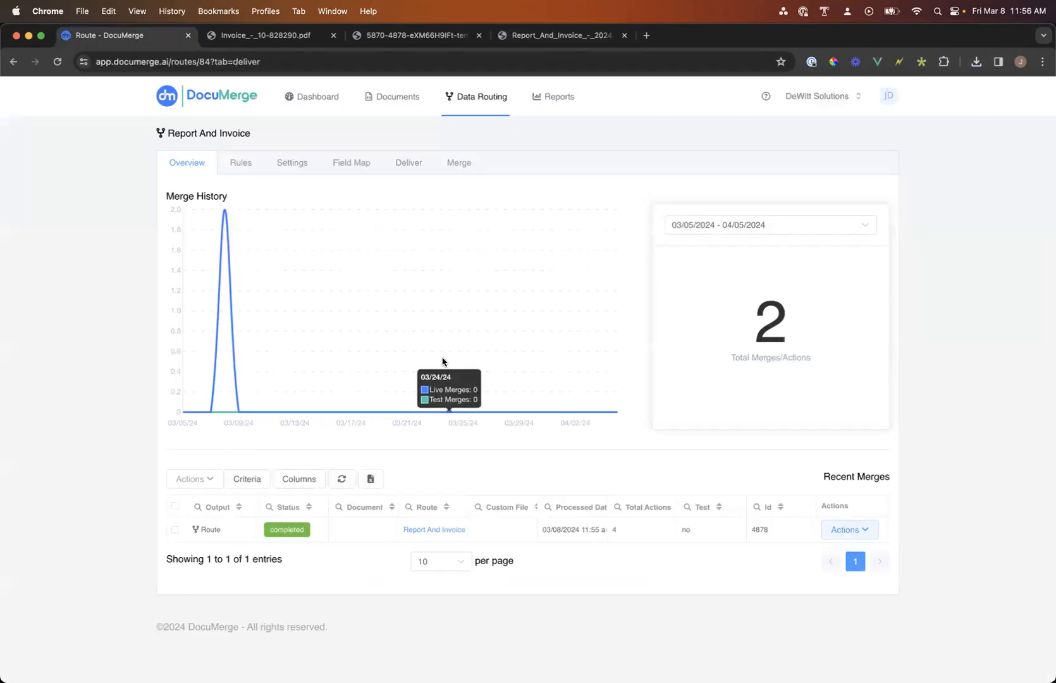
left_click(765, 94)
left_click(582, 125)
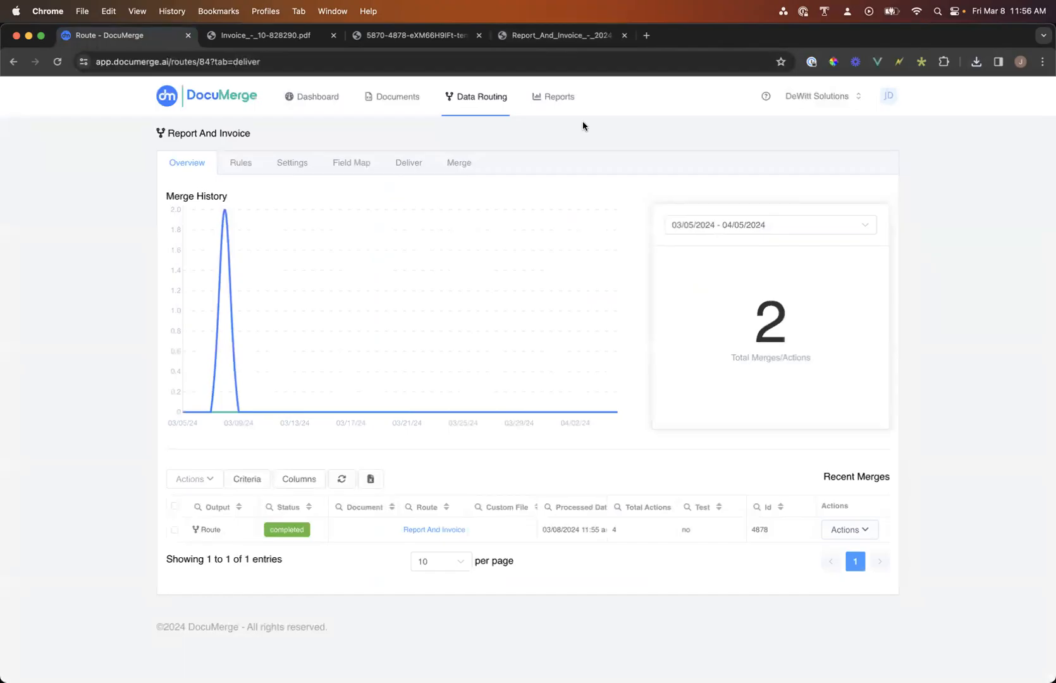